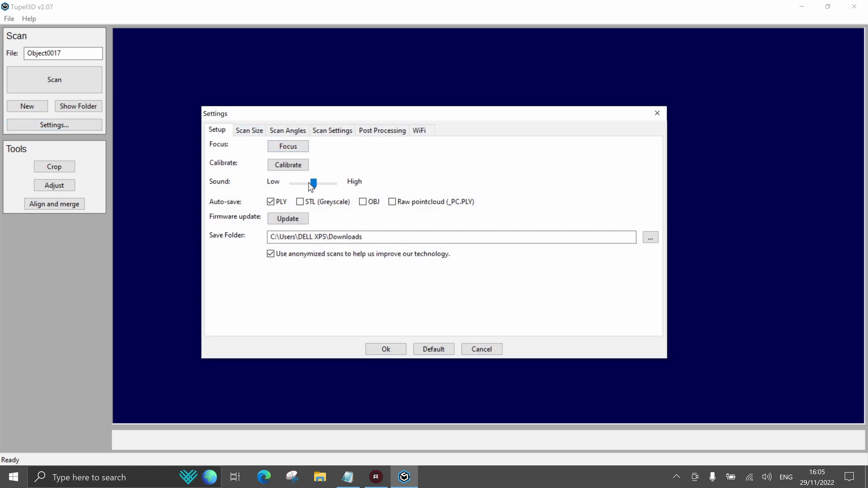
Step: Raise the scanner sound to high and opt out of sharing anonymized scans
left_click_drag(314, 183, 343, 184)
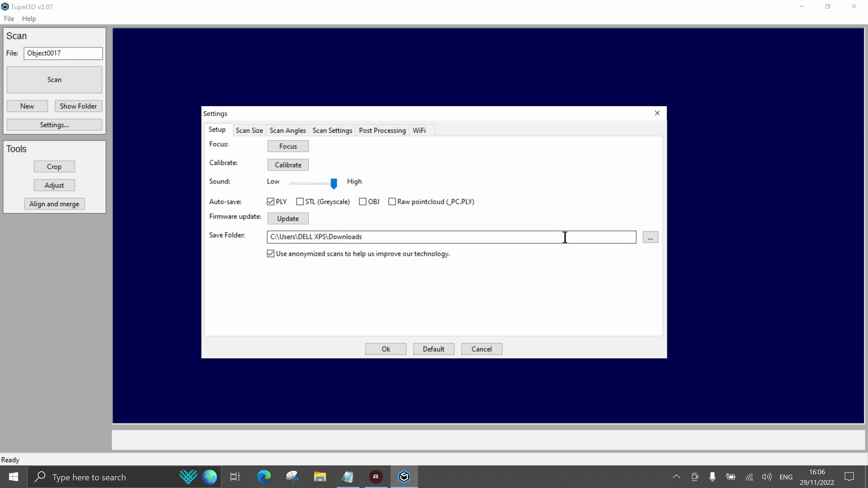
left_click(649, 238)
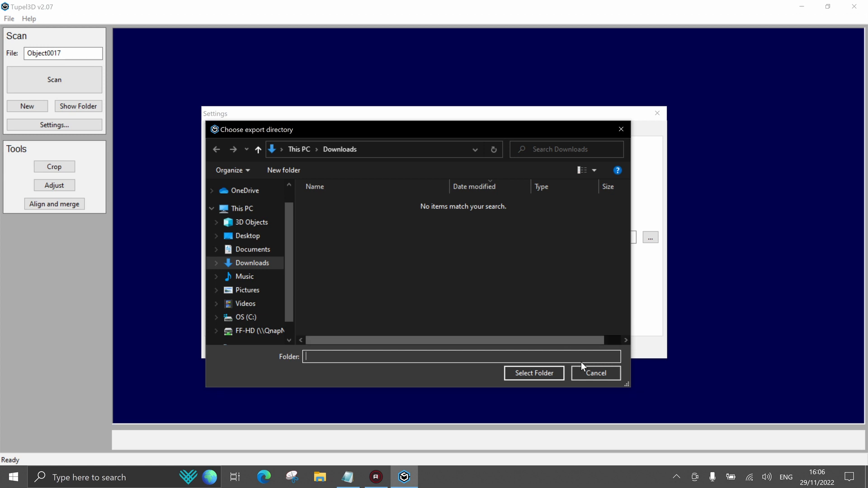
left_click(610, 373)
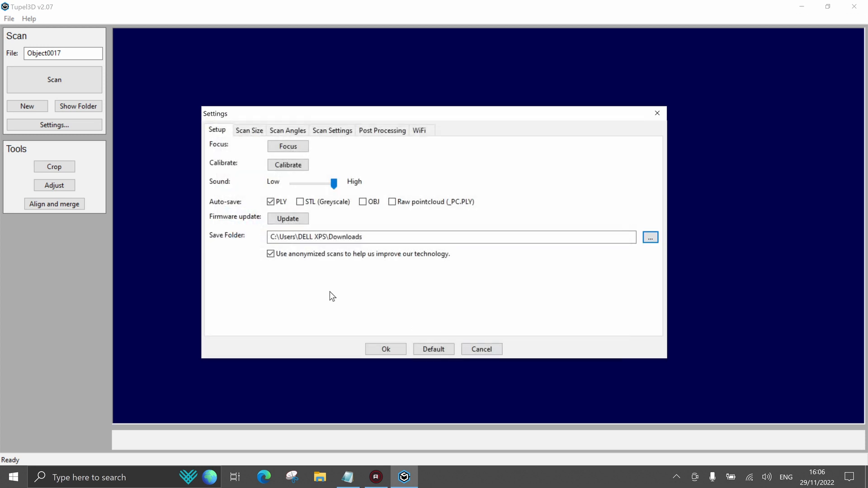
left_click(271, 255)
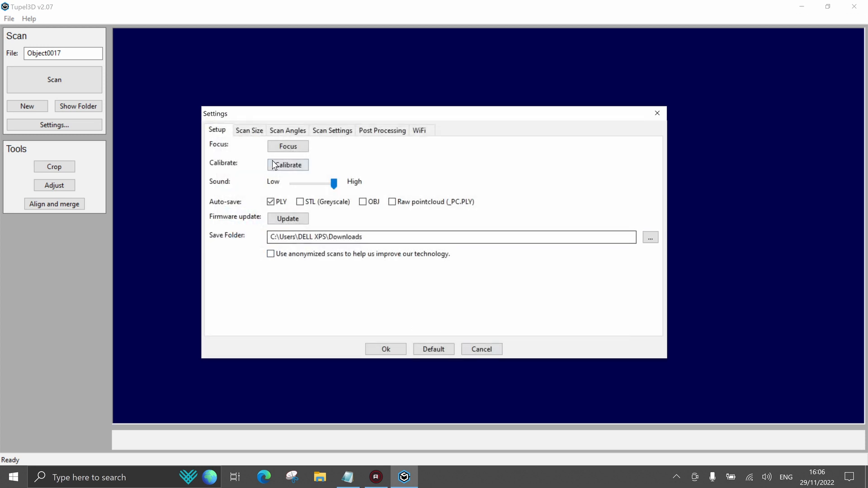
Step: Review the scan size options and the available scan angle presets
left_click(258, 132)
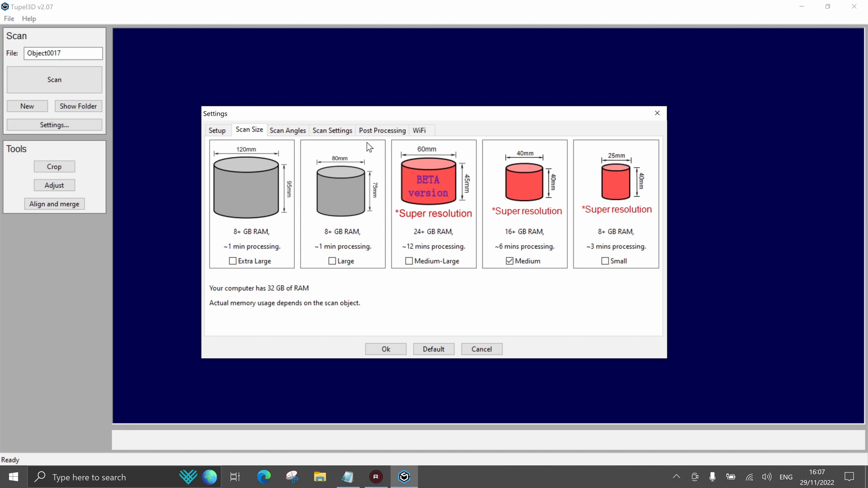
left_click(294, 131)
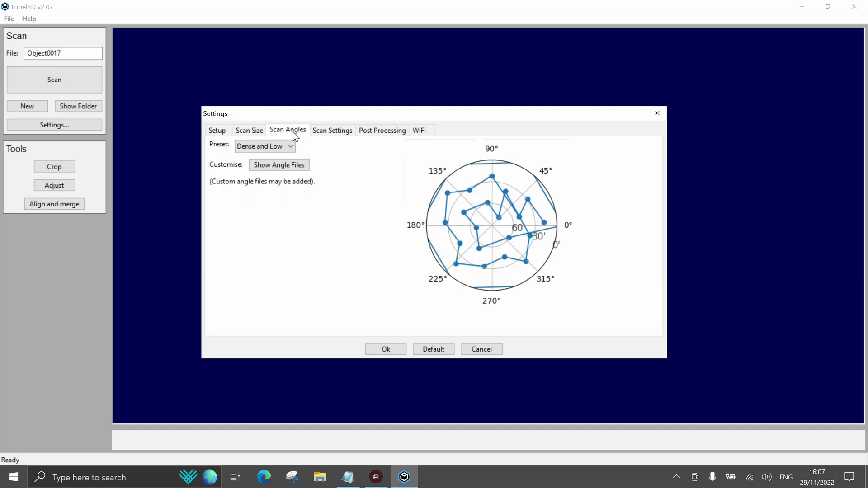
left_click(259, 146)
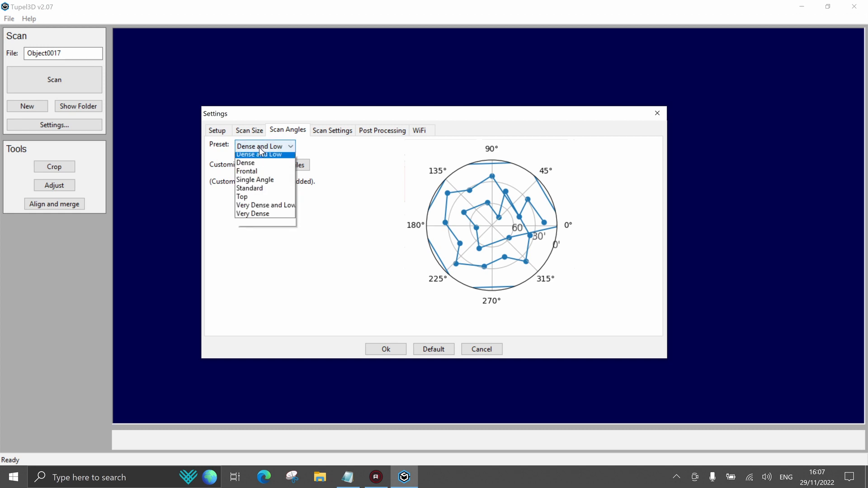
left_click(260, 167)
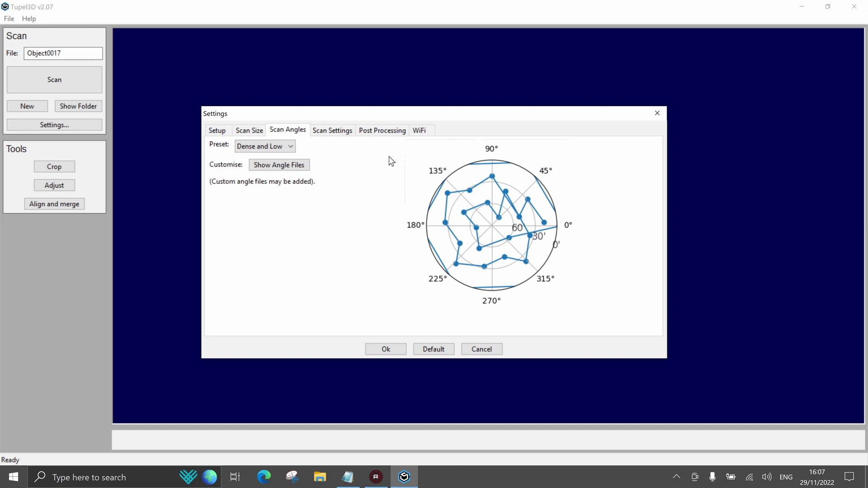
Step: Set edge noise removal to the middle of its range in the scan tuning options and accept the settings
left_click(333, 131)
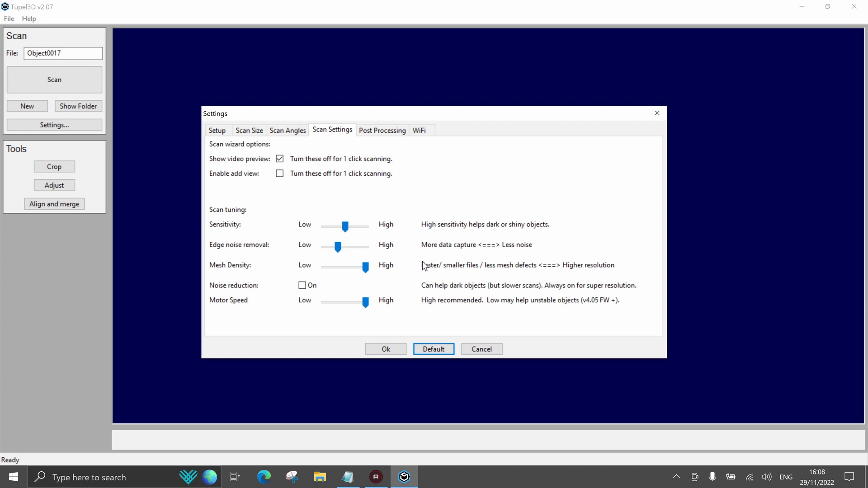
left_click(346, 248)
left_click(387, 131)
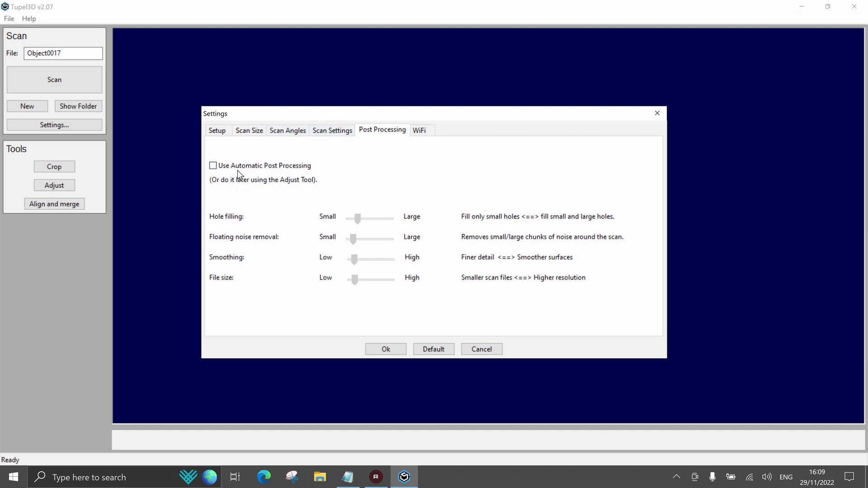
left_click(341, 130)
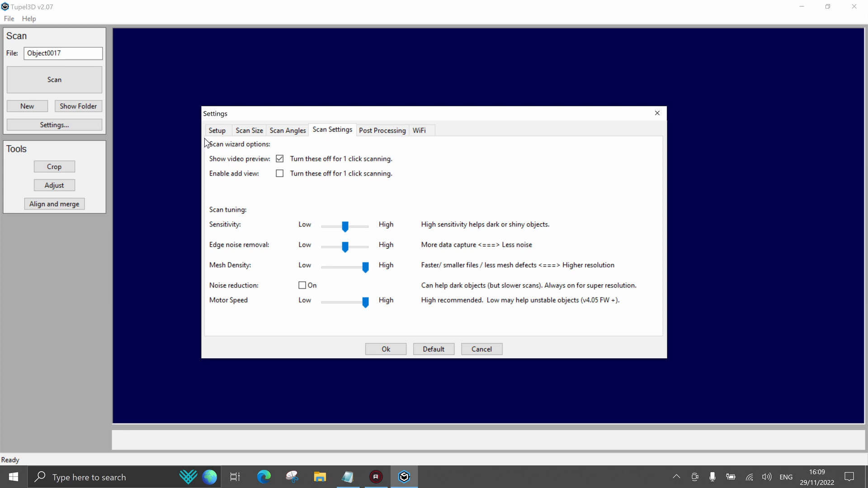
left_click(217, 131)
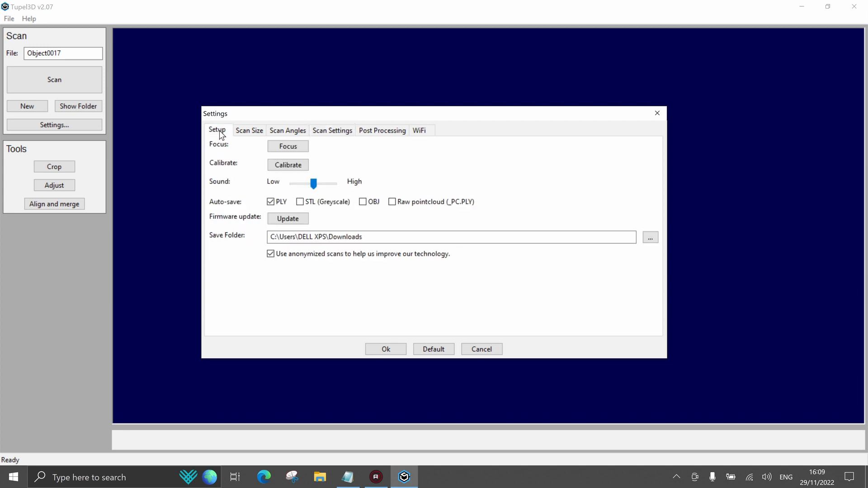
left_click(387, 349)
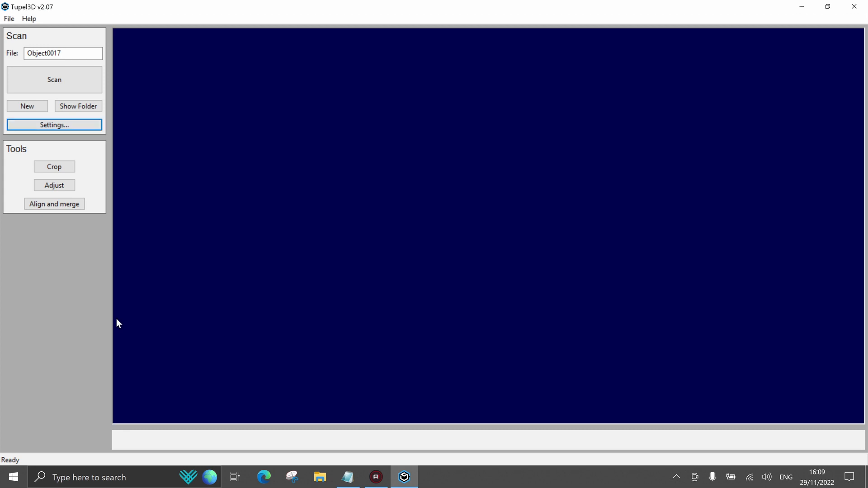
Step: Start a scan of the ring with manual exposure set to 0.025 seconds and run it
left_click(52, 81)
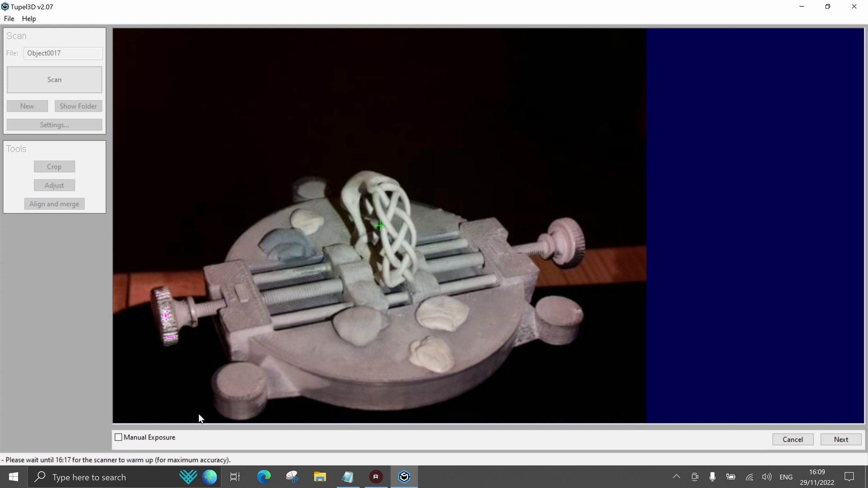
left_click(162, 441)
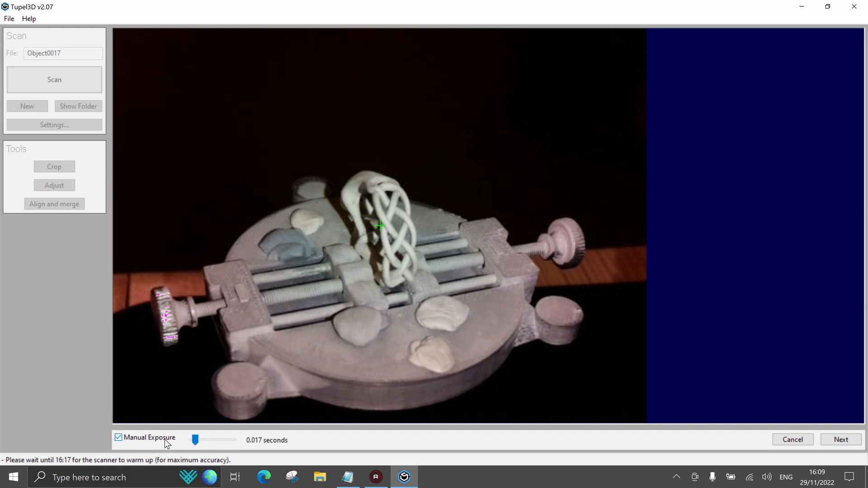
left_click_drag(196, 439, 208, 443)
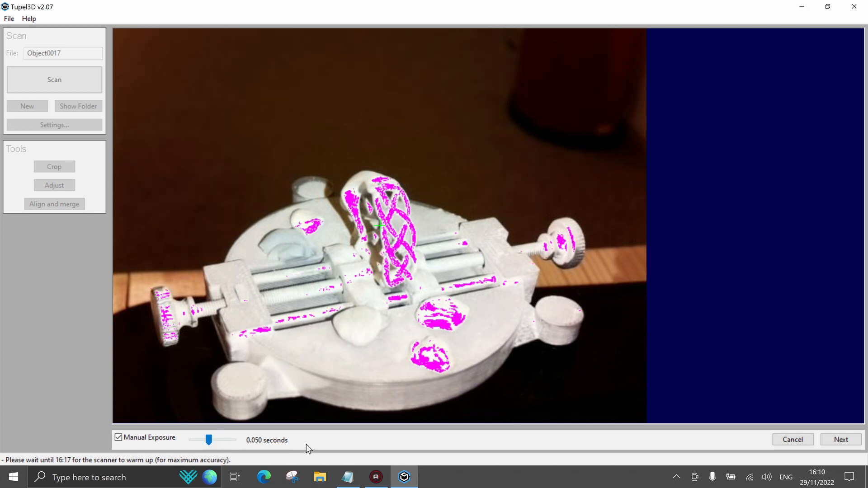
key("Right")
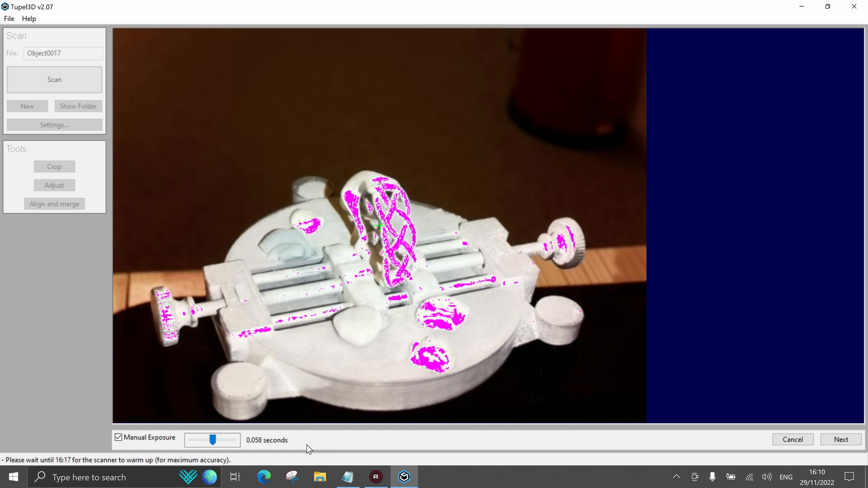
key("Left")
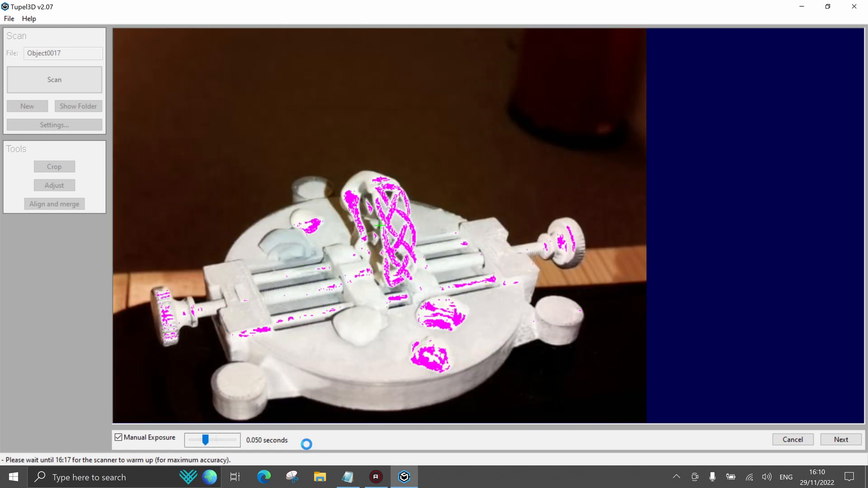
key("Left")
key("Left")
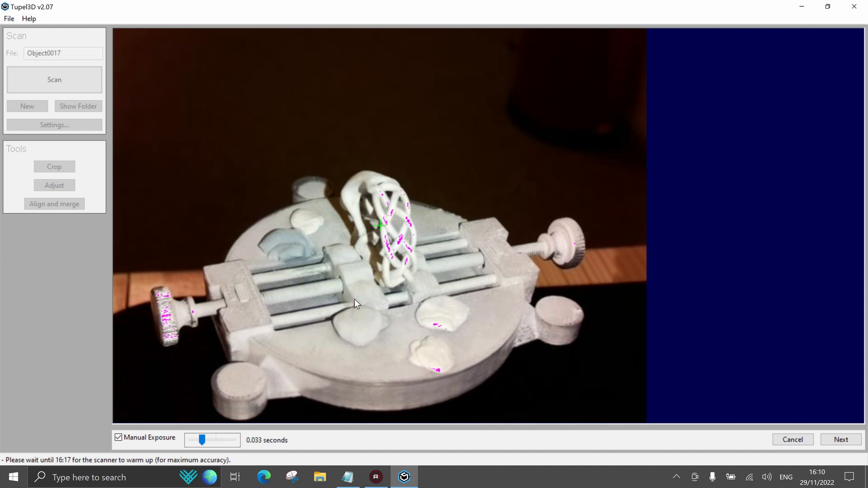
key("Left")
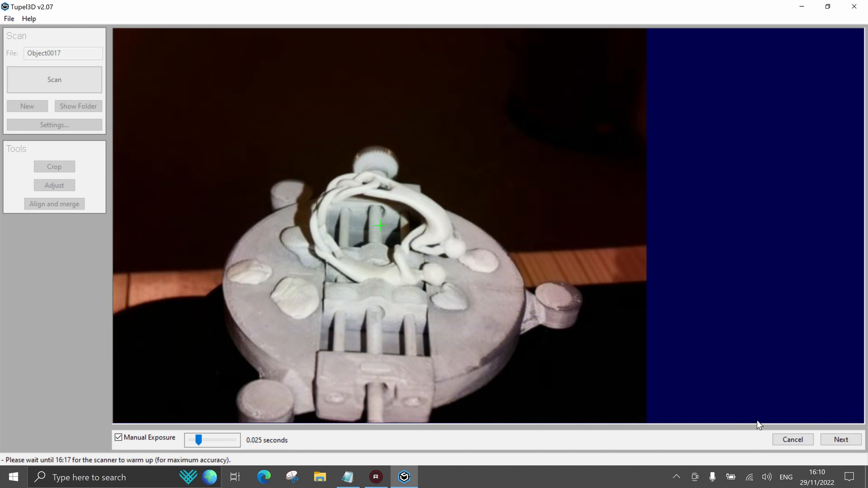
left_click(842, 440)
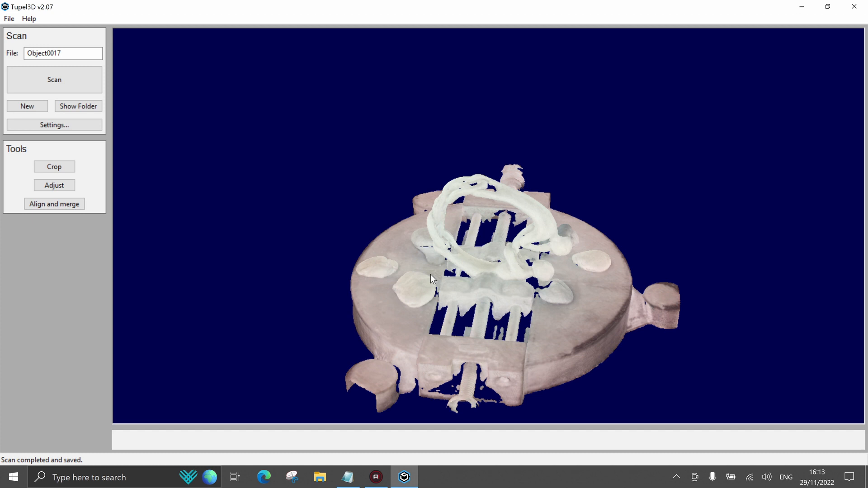
Step: Open the finished scan in the Crop tool and maximize the crop window
left_click_drag(452, 299, 519, 289)
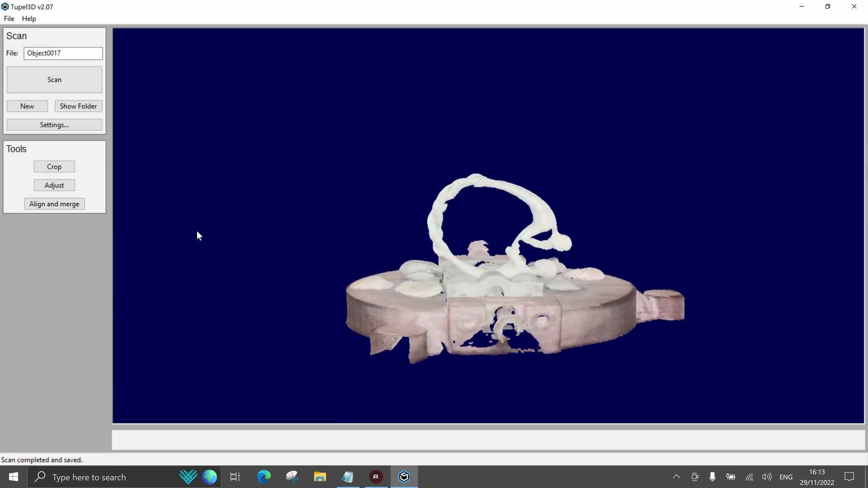
left_click(63, 166)
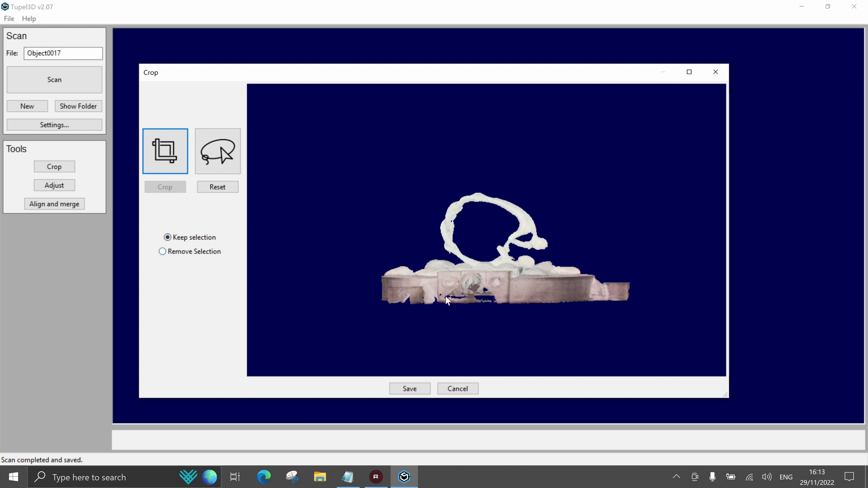
left_click_drag(483, 283, 486, 312)
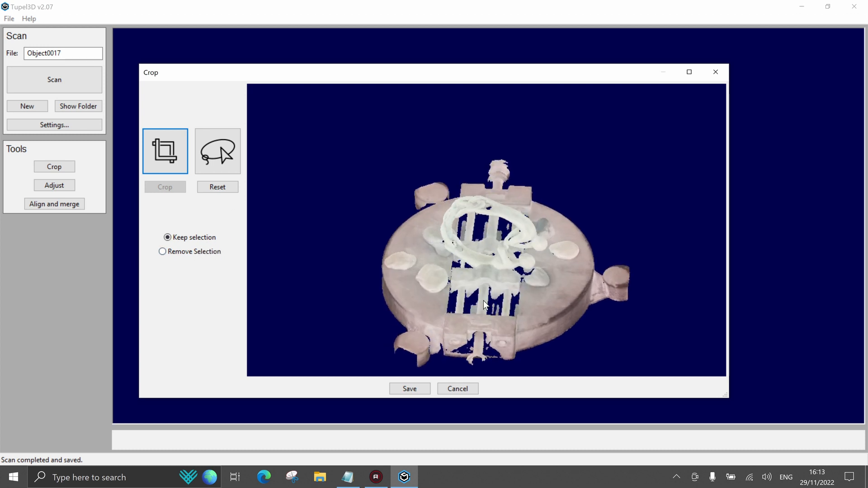
scroll(491, 281, "up", 5)
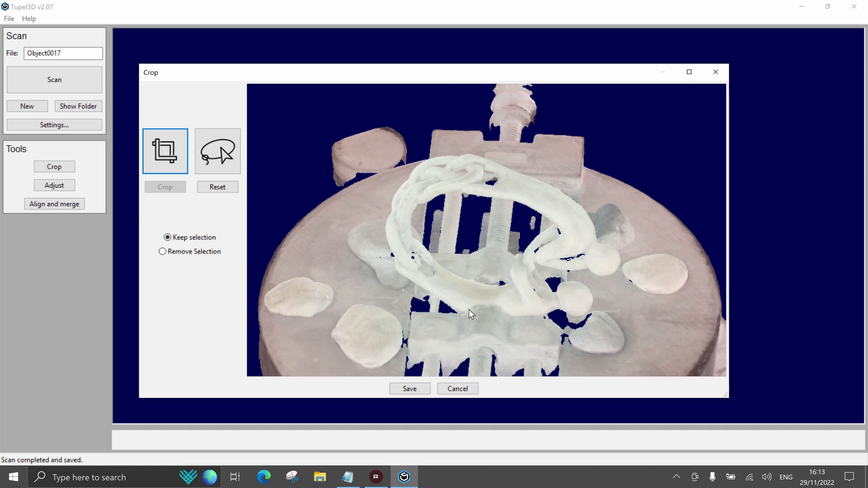
scroll(564, 310, "up", 1)
scroll(563, 310, "down", 3)
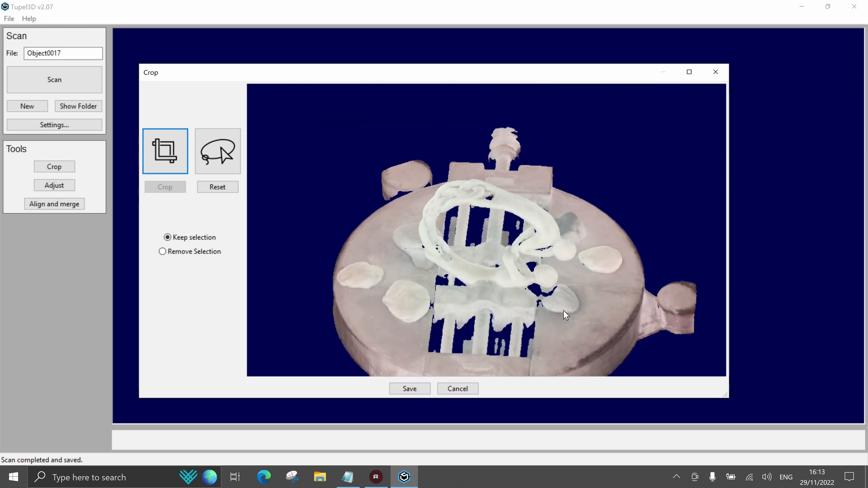
left_click(689, 72)
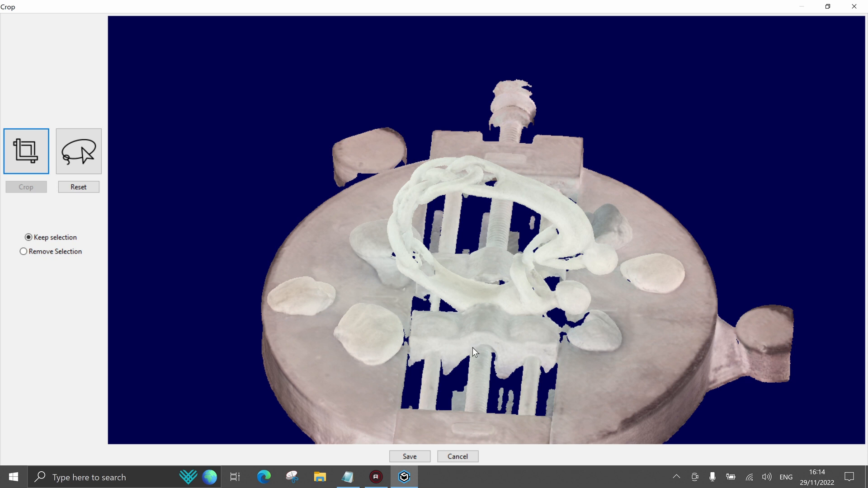
Step: From a top view, lasso the holder base along one side of the ring and crop it away with Remove Selection
left_click_drag(473, 346, 478, 243)
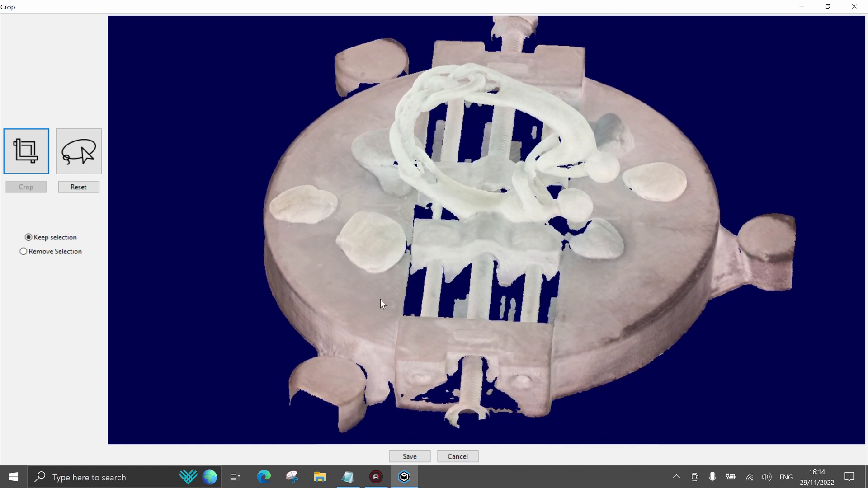
left_click_drag(437, 283, 444, 300)
scroll(441, 297, "up", 1)
scroll(442, 296, "down", 2)
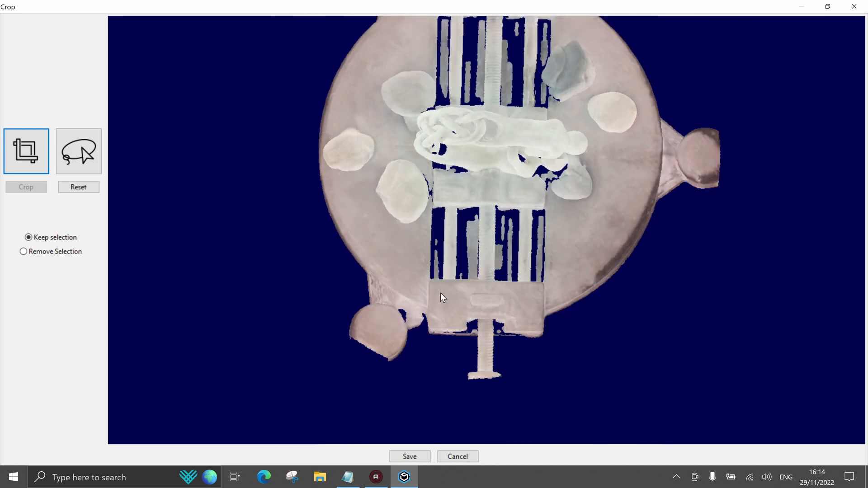
scroll(439, 291, "up", 1)
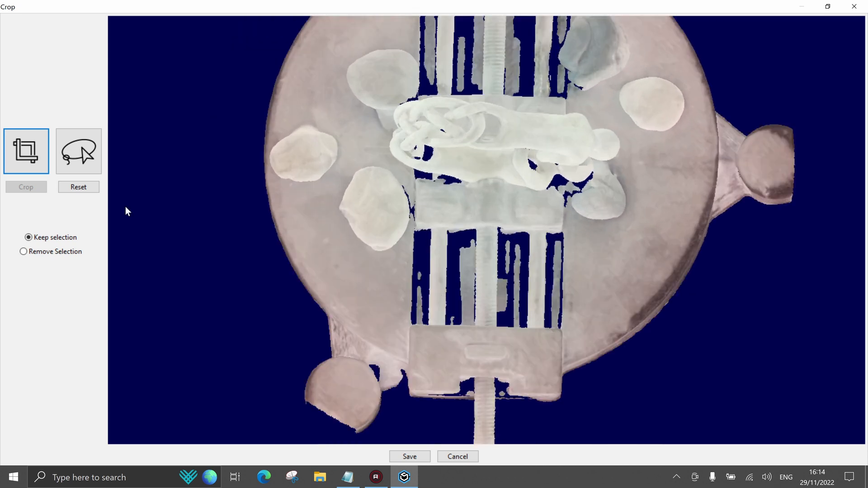
left_click(62, 251)
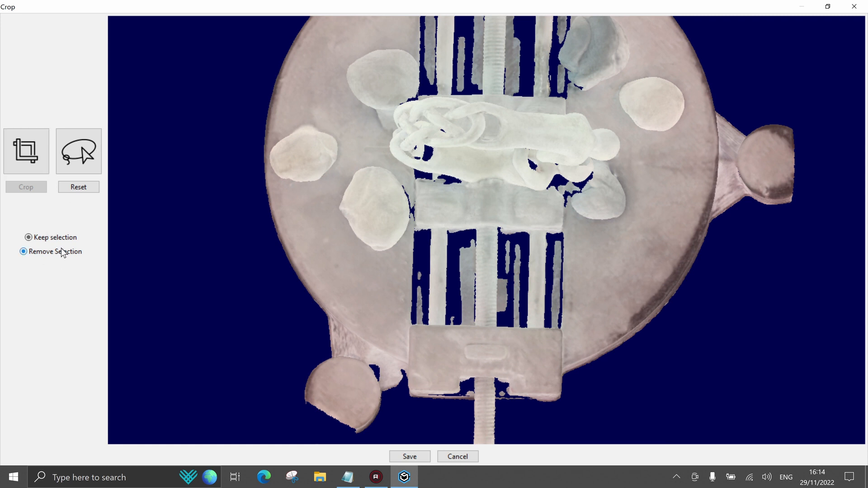
left_click(79, 156)
left_click(242, 409)
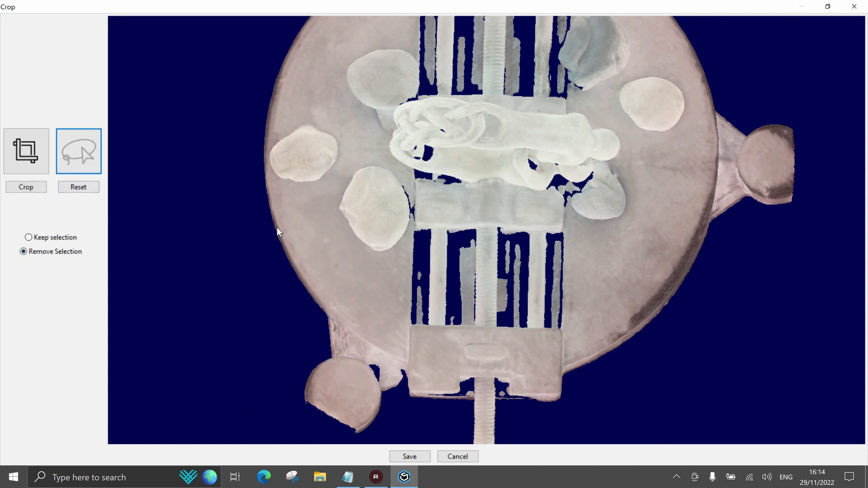
mouse_move(276, 227)
left_mouse_down()
mouse_move(359, 191)
mouse_move(428, 180)
left_mouse_up()
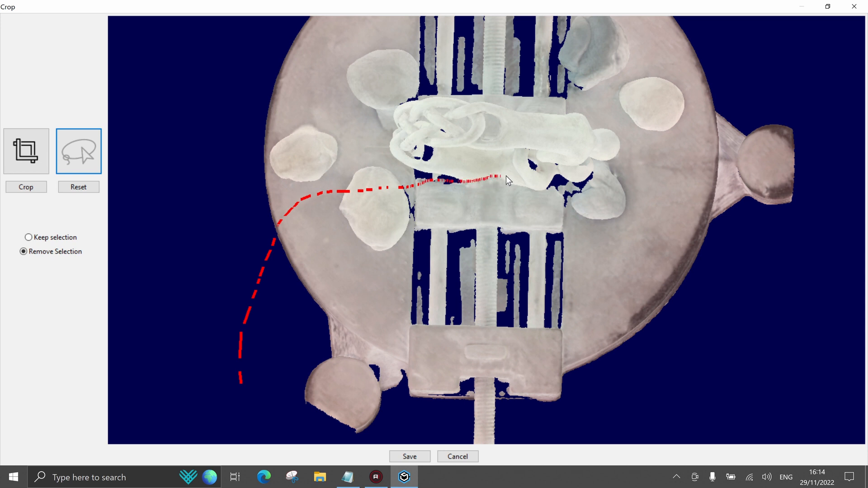
mouse_move(534, 191)
left_mouse_down()
mouse_move(786, 168)
mouse_move(789, 296)
mouse_move(687, 452)
mouse_move(221, 346)
mouse_move(243, 326)
left_mouse_up()
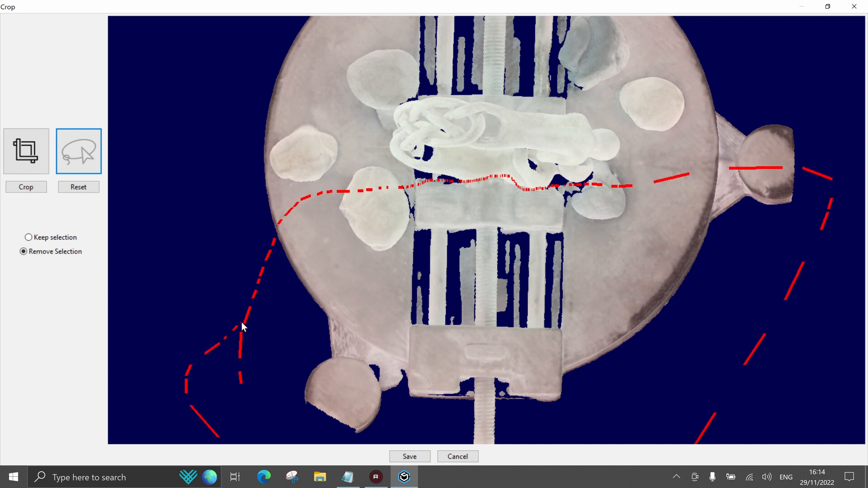
left_click(20, 187)
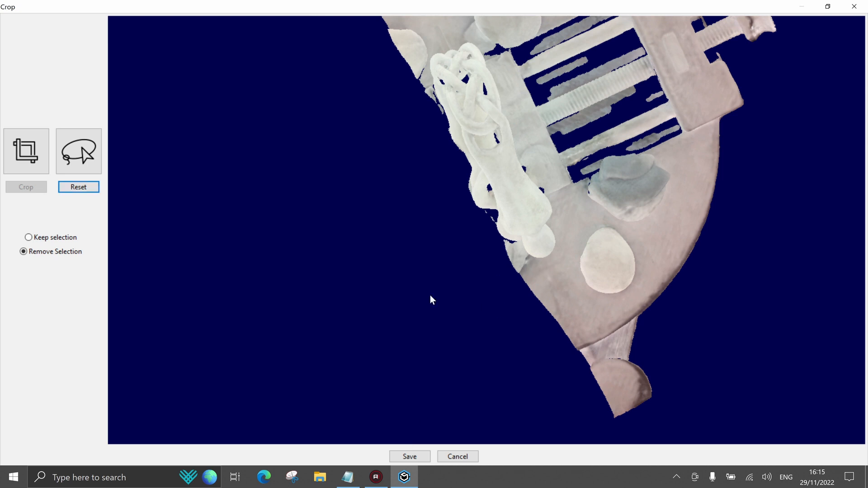
Step: Lasso the clamp and the holder base in front of the ring and crop the selection away
mouse_move(430, 295)
left_mouse_down()
mouse_move(413, 286)
mouse_move(436, 289)
mouse_move(433, 274)
mouse_move(436, 291)
mouse_move(427, 291)
left_mouse_up()
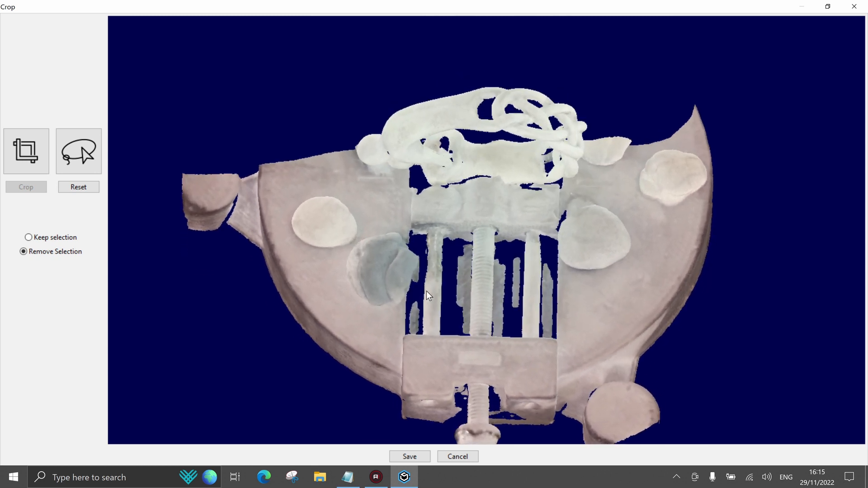
left_click(92, 162)
mouse_move(161, 252)
left_mouse_down()
mouse_move(302, 134)
mouse_move(361, 190)
mouse_move(428, 185)
left_mouse_up()
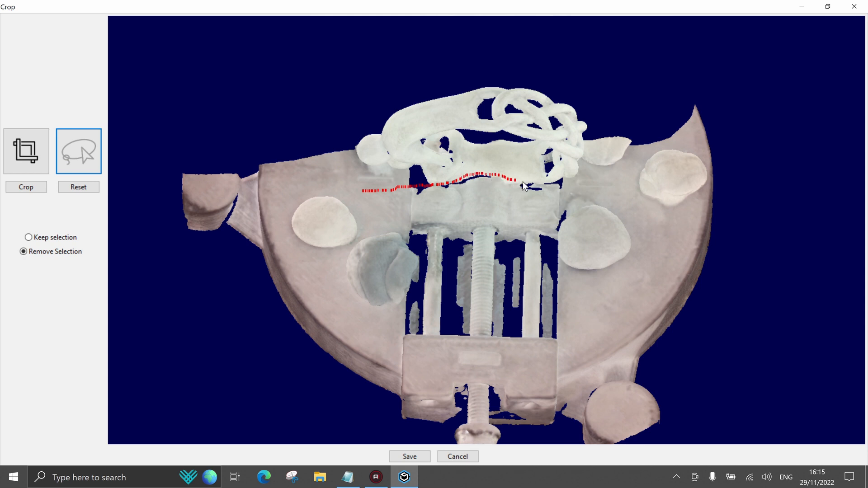
left_click_drag(523, 182, 565, 182)
mouse_move(641, 160)
left_mouse_down()
mouse_move(789, 259)
mouse_move(798, 379)
mouse_move(824, 444)
left_mouse_up()
mouse_move(376, 459)
left_mouse_down()
mouse_move(171, 367)
mouse_move(137, 185)
mouse_move(283, 123)
left_mouse_up()
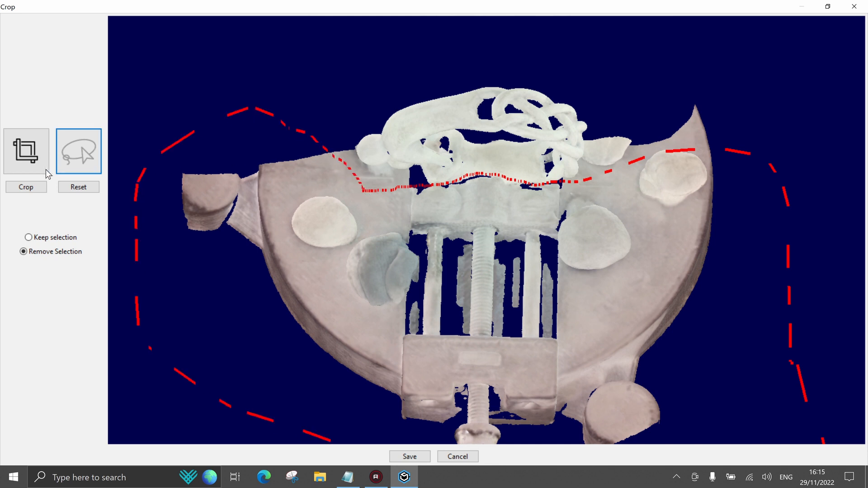
left_click(33, 187)
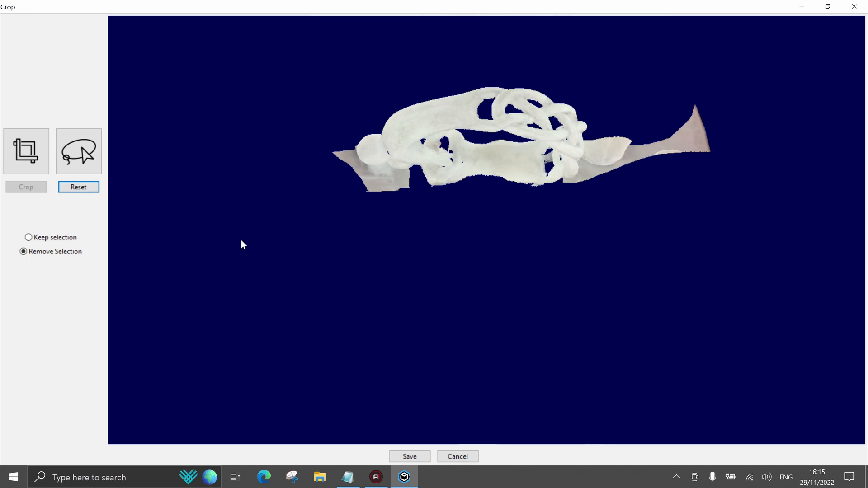
Step: From a side view, lasso the remaining holder fragments beneath the ring, crop them away and save the cropped scan
left_click_drag(241, 241, 335, 248)
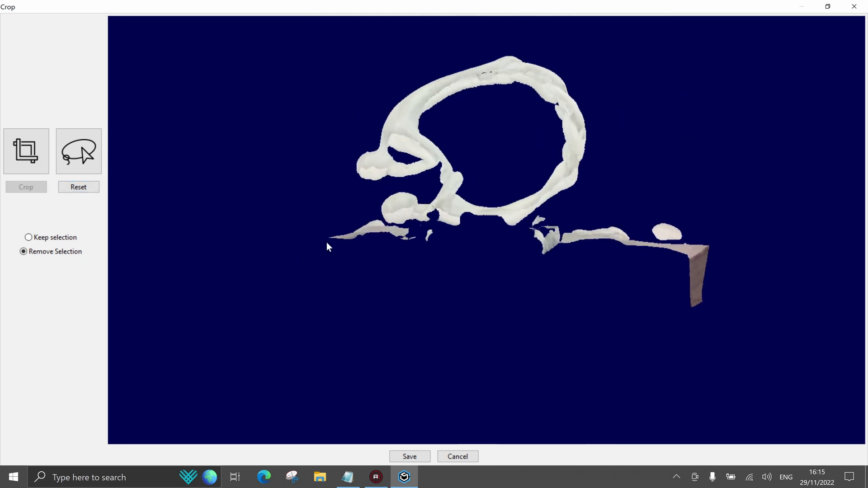
left_click(86, 161)
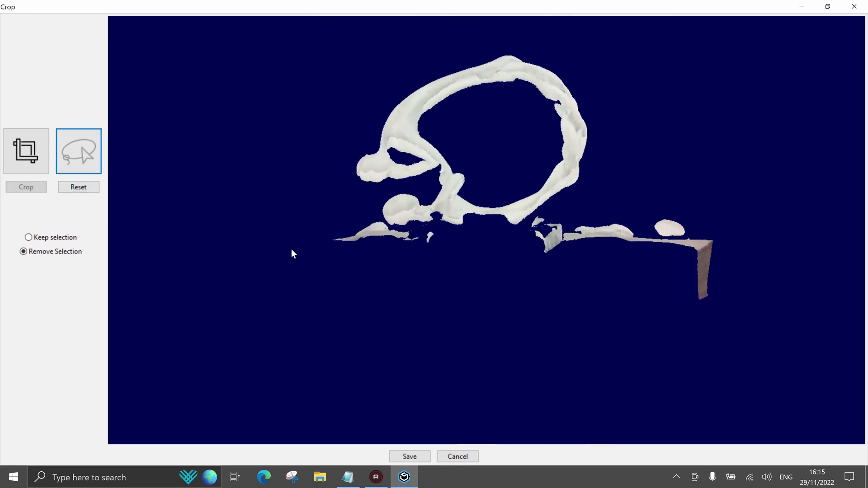
mouse_move(285, 244)
left_mouse_down()
mouse_move(337, 213)
mouse_move(378, 216)
mouse_move(408, 233)
left_mouse_up()
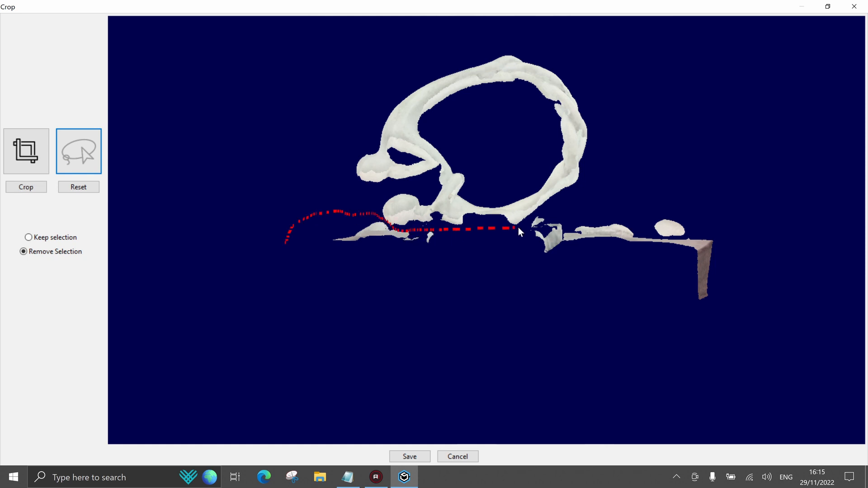
mouse_move(535, 222)
left_mouse_down()
mouse_move(670, 193)
mouse_move(777, 357)
mouse_move(255, 288)
left_mouse_up()
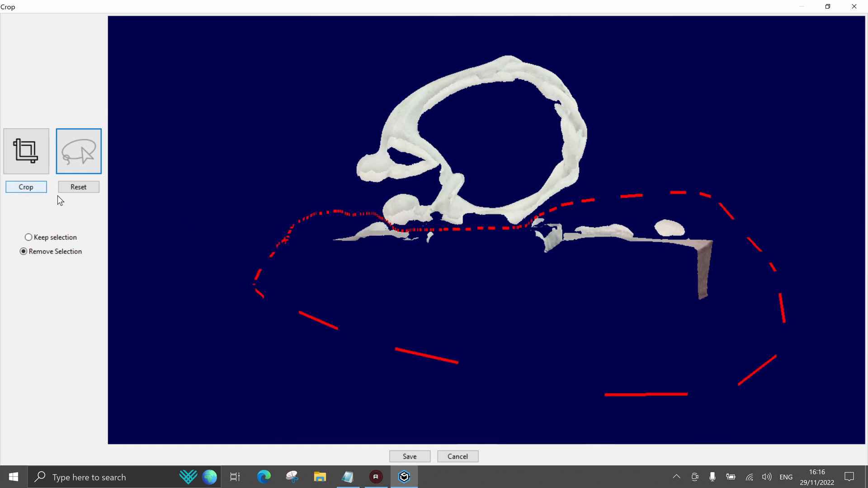
left_click(34, 188)
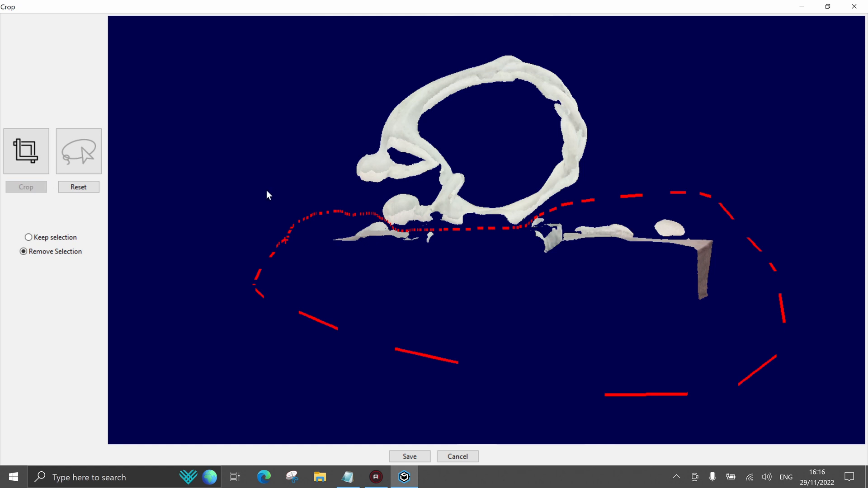
left_click_drag(412, 277, 420, 434)
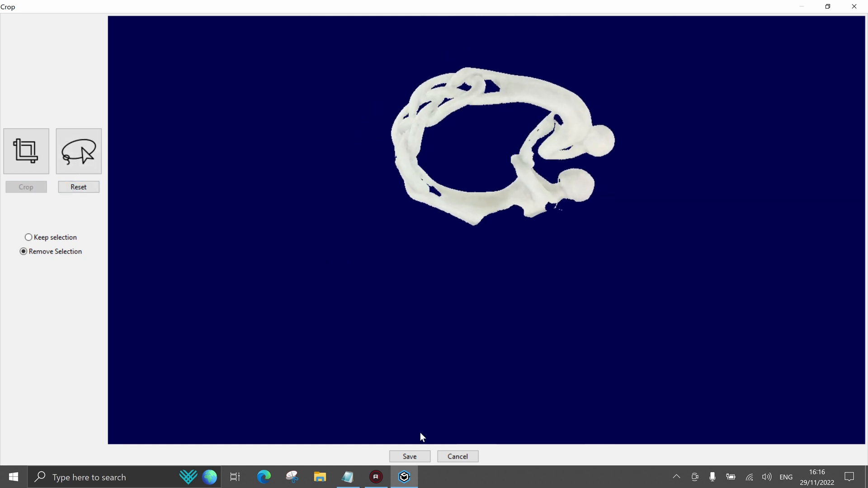
left_click(412, 457)
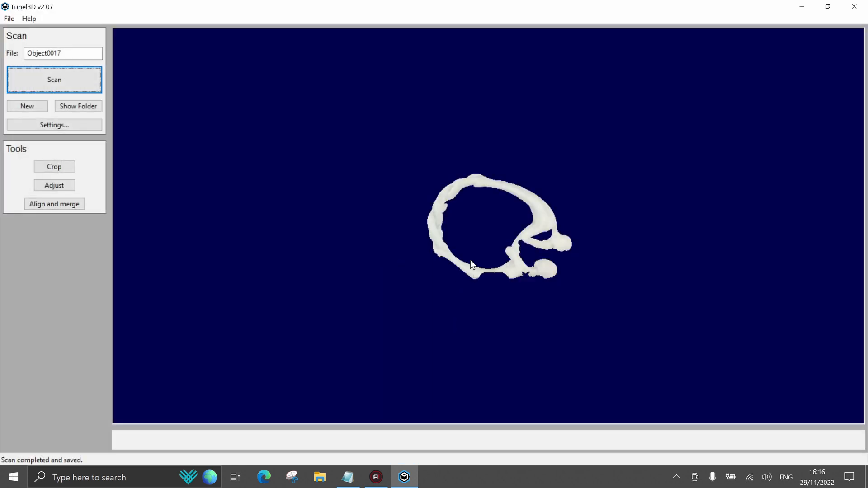
Step: Apply floating noise removal to the cropped ring scan in the Adjust tool and save it
scroll(471, 261, "up", 6)
left_click_drag(489, 273, 513, 253)
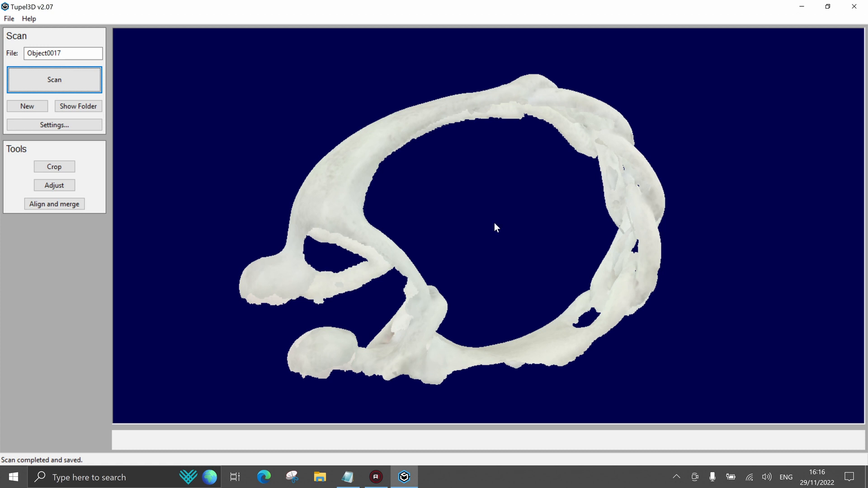
left_click(59, 190)
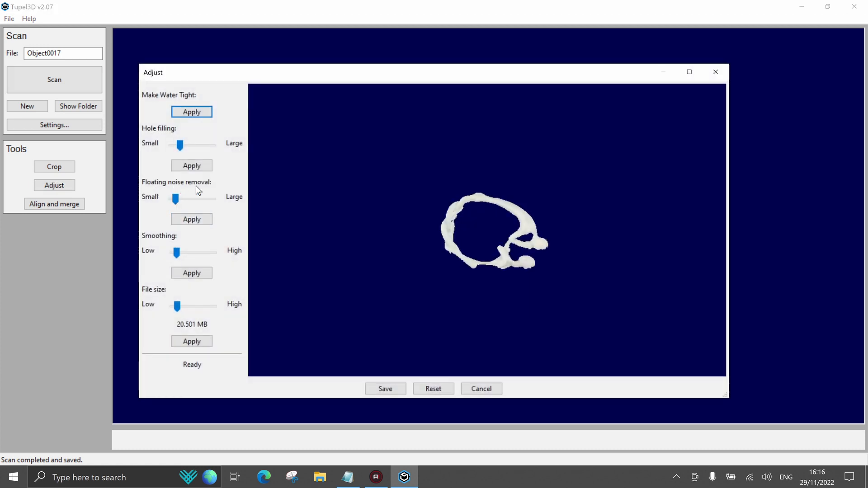
left_click(187, 218)
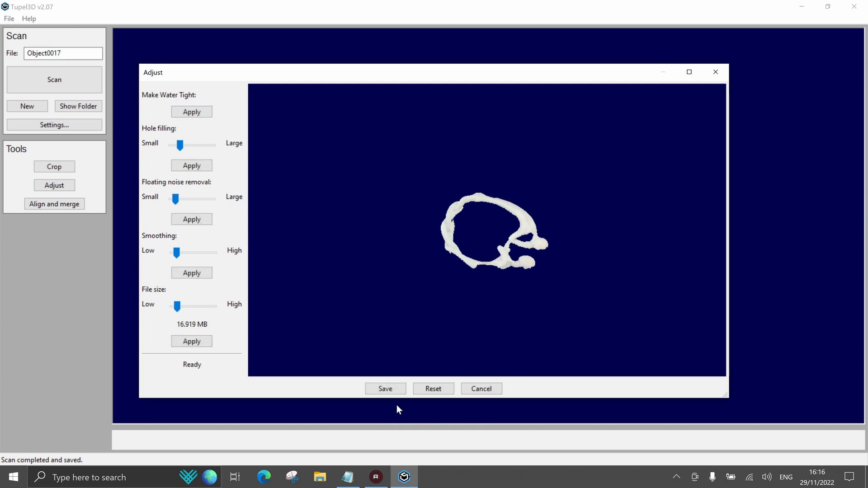
left_click(387, 389)
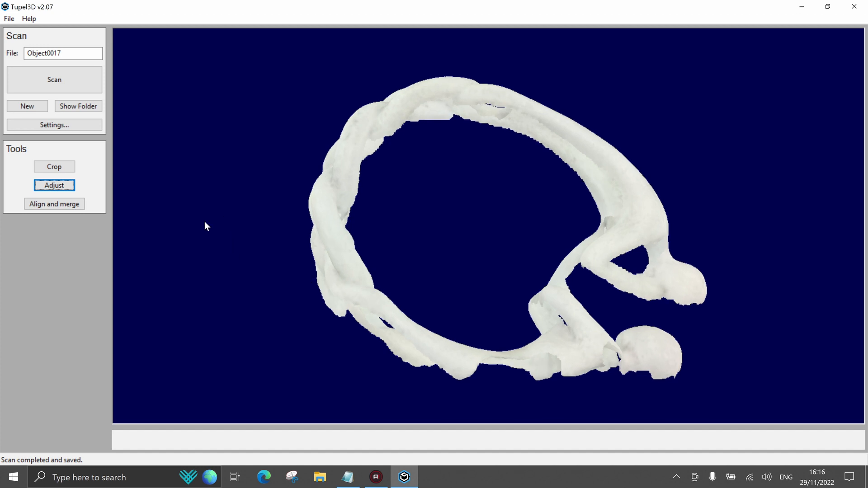
Step: Start Align and merge and add the scans ring3 and ring4 from the Downloads folder
left_click(58, 203)
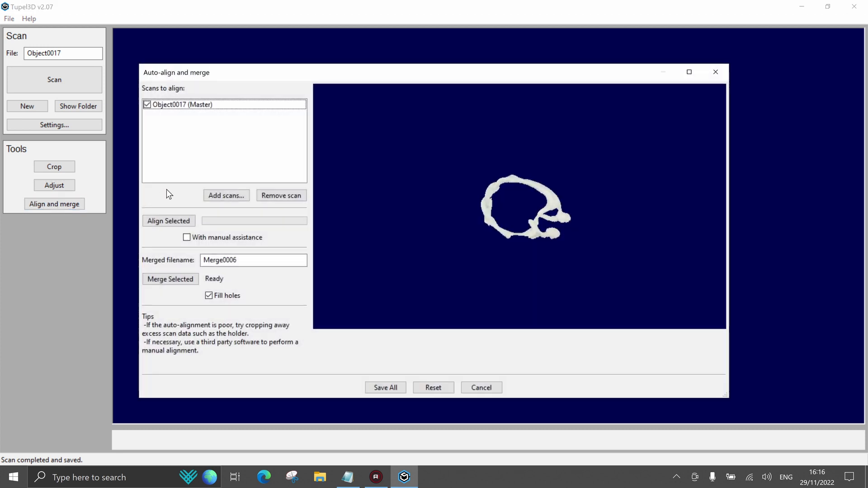
left_click(226, 196)
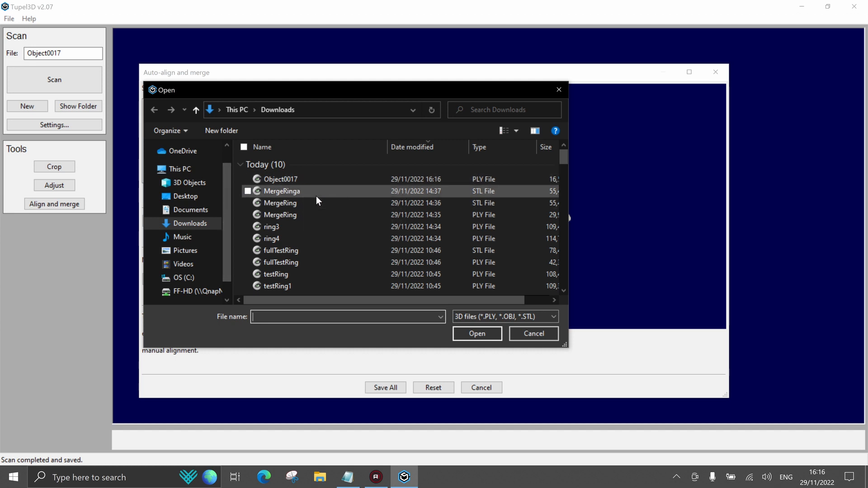
left_click(309, 237)
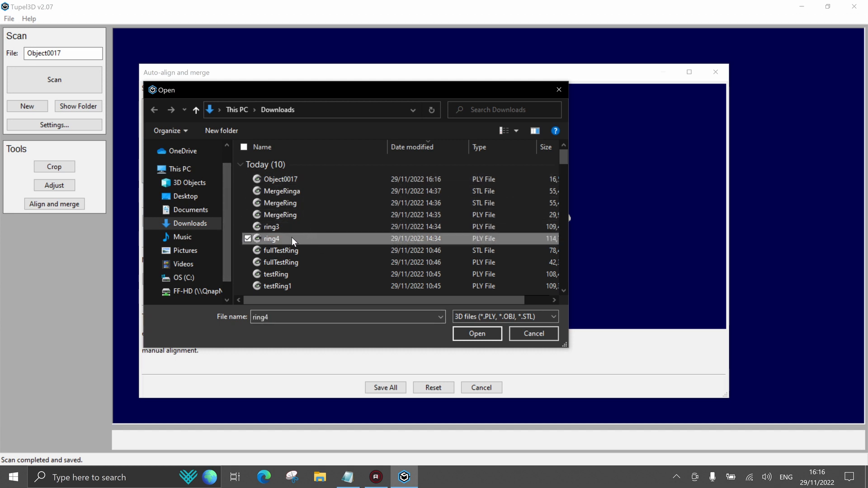
left_click(248, 227)
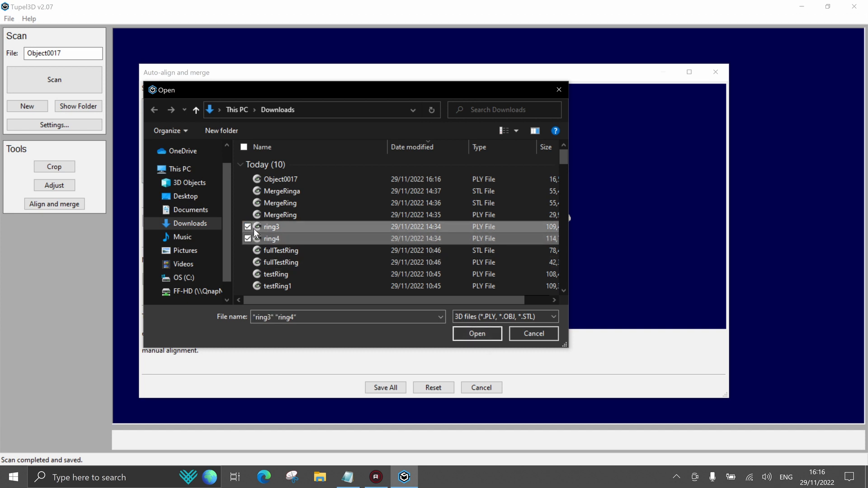
left_click(460, 333)
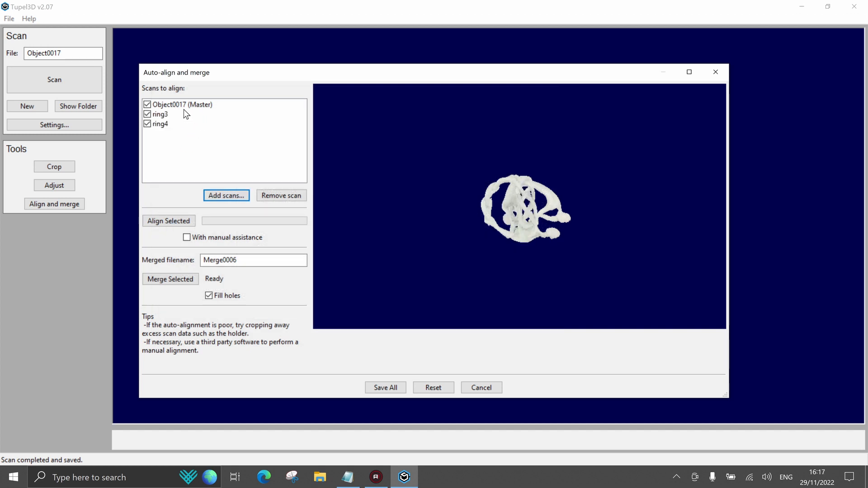
Step: Deselect ring3 and ring4 and remove the Object0017 scan from the scans to align
left_click(171, 105)
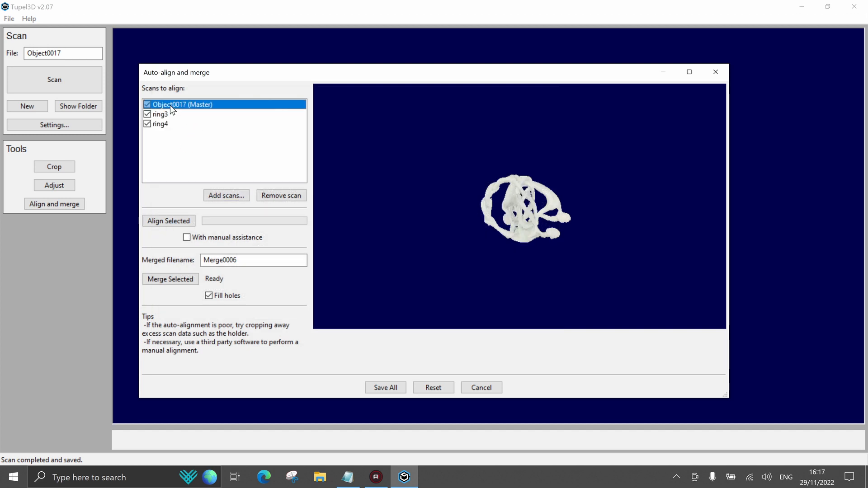
left_click(147, 104)
left_click(148, 114)
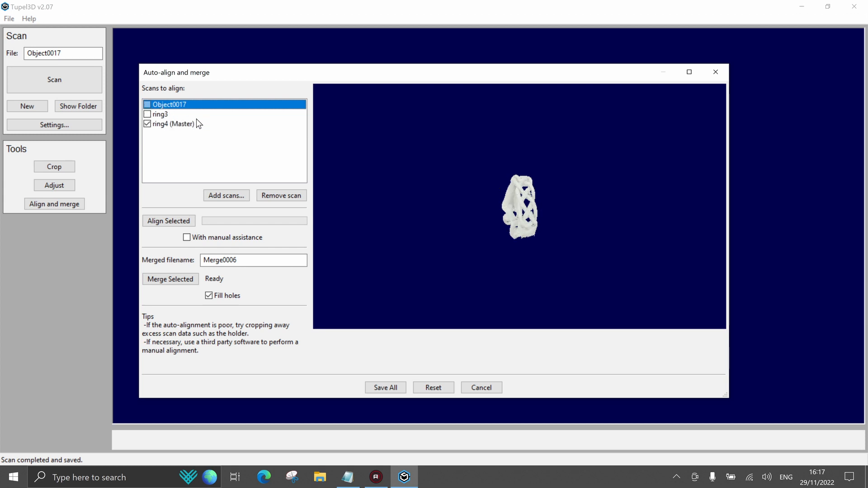
left_click(148, 124)
left_click(147, 104)
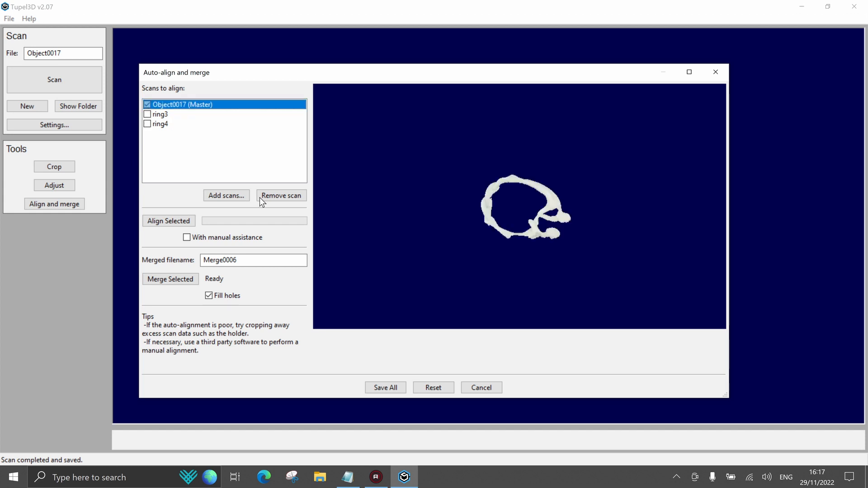
left_click(271, 198)
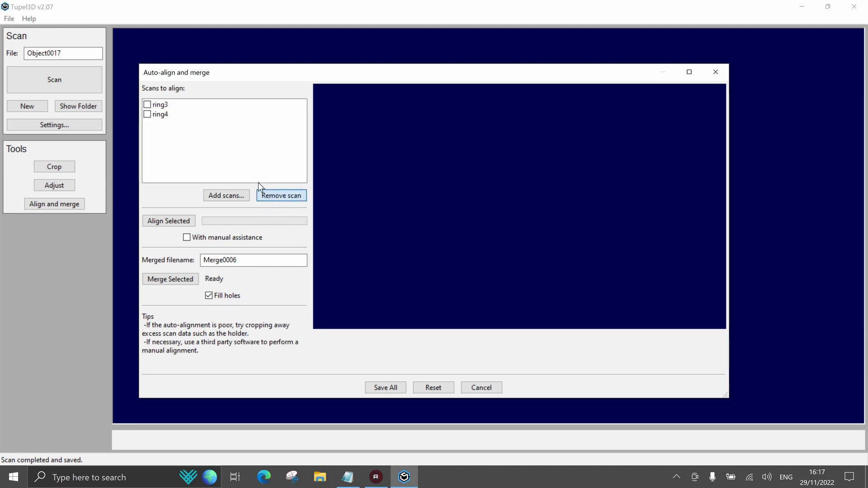
Step: Include both ring3 and ring4 and align them with manual assistance enabled
left_click(147, 105)
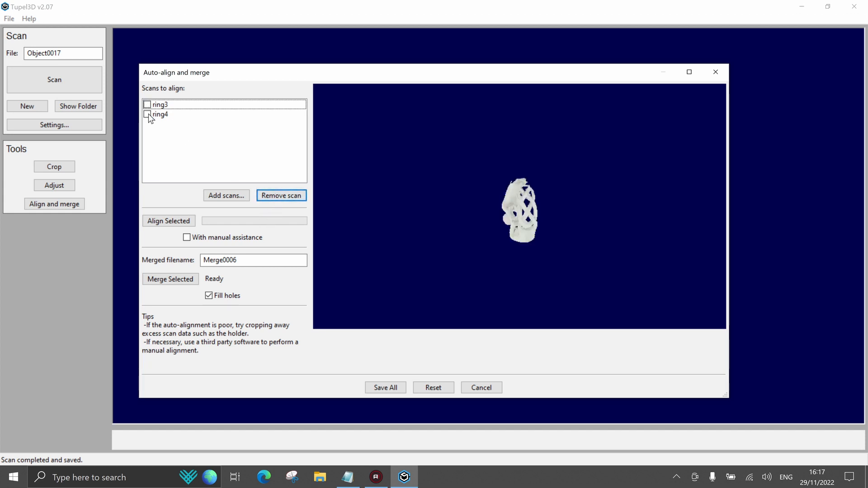
left_click(147, 114)
left_click(147, 104)
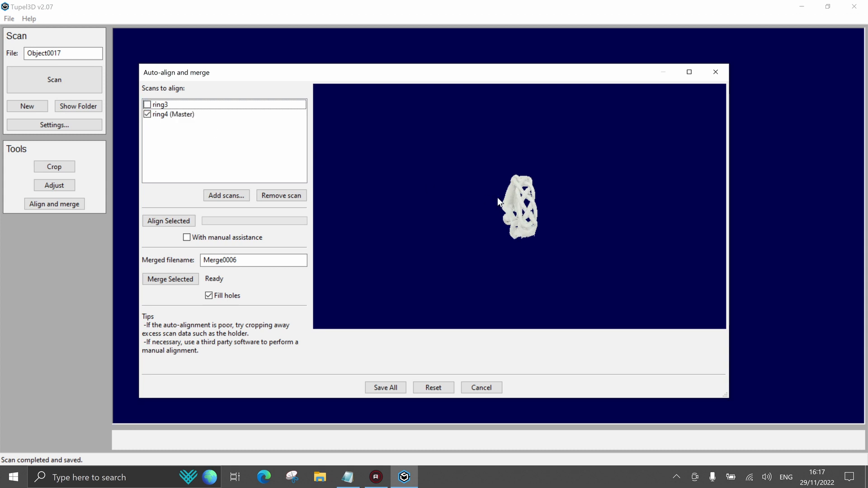
left_click_drag(514, 208, 510, 209)
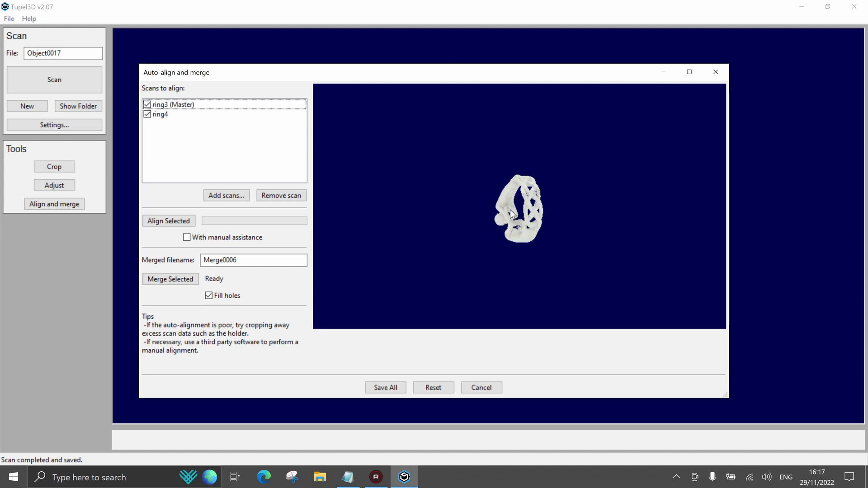
left_click(188, 238)
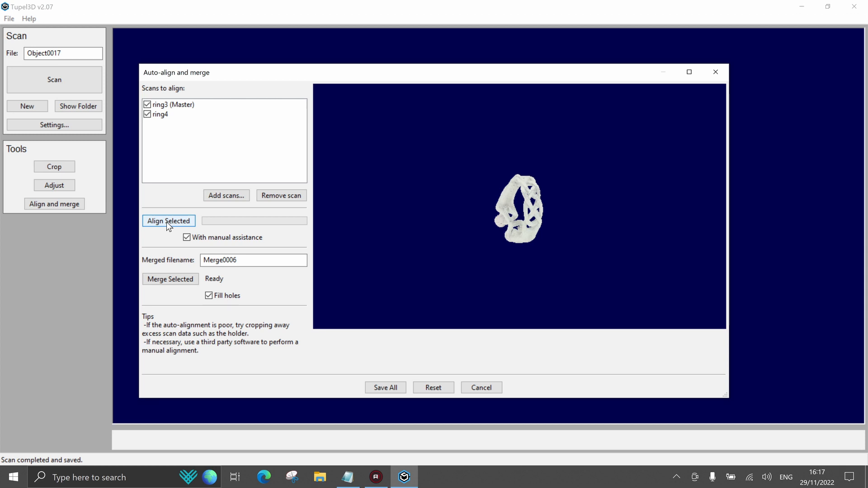
left_click(167, 222)
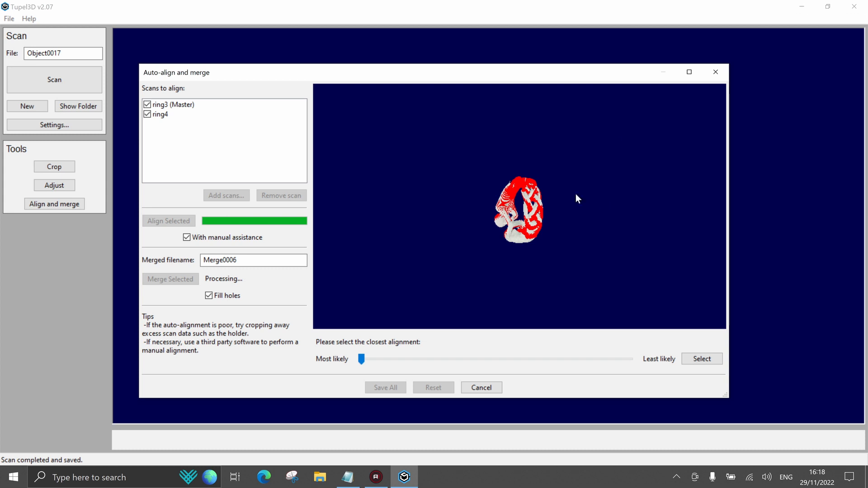
Step: Maximize the alignment window, choose the second most likely alignment and examine how the two scans overlap around the ring
left_click(692, 71)
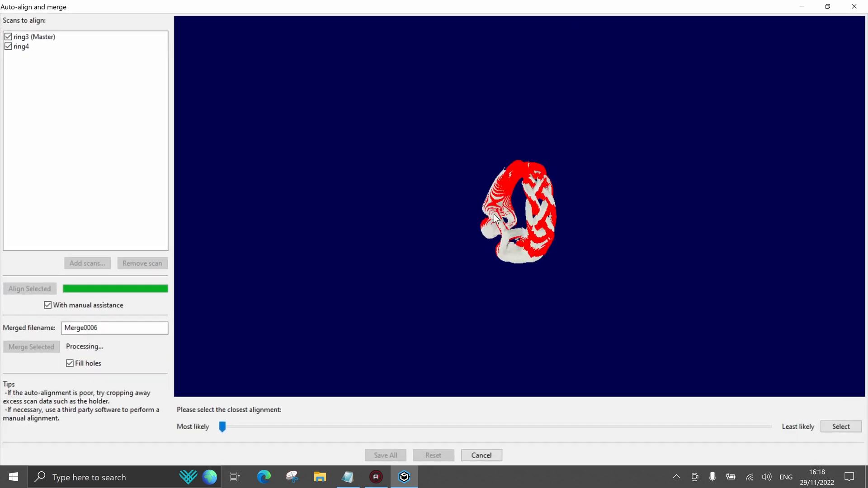
scroll(503, 216, "up", 5)
left_click_drag(592, 205, 539, 204)
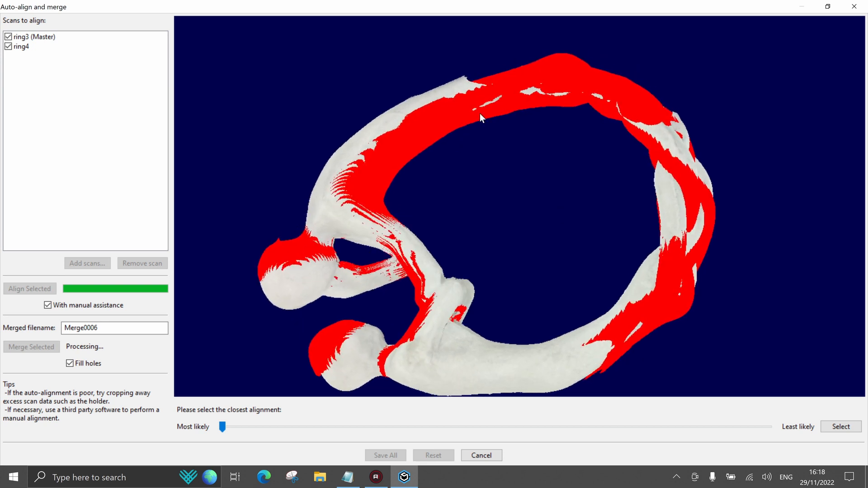
left_click(242, 427)
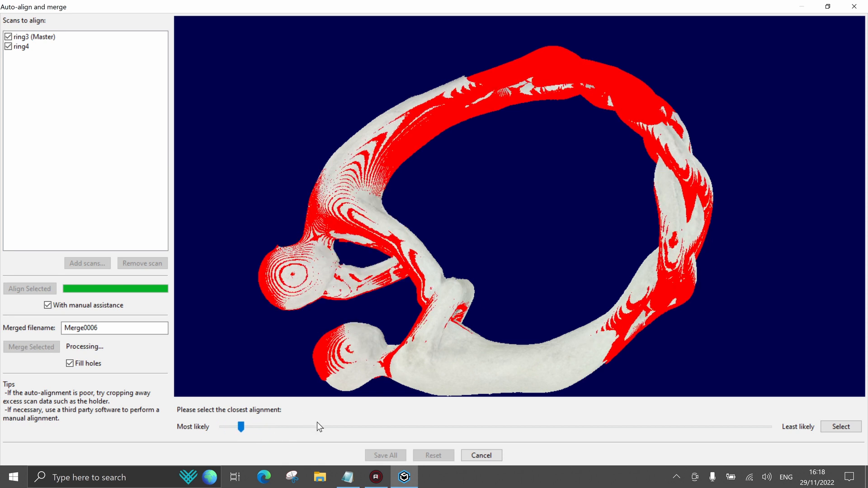
left_click_drag(428, 316, 494, 209)
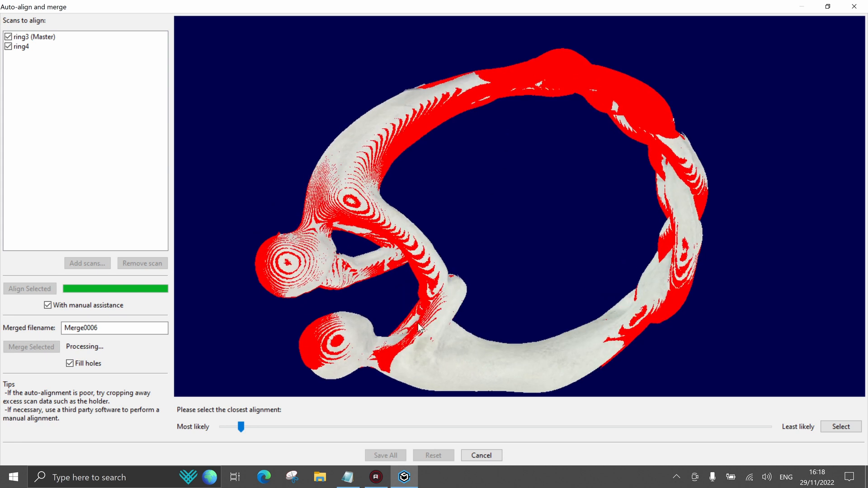
left_click_drag(558, 135, 465, 302)
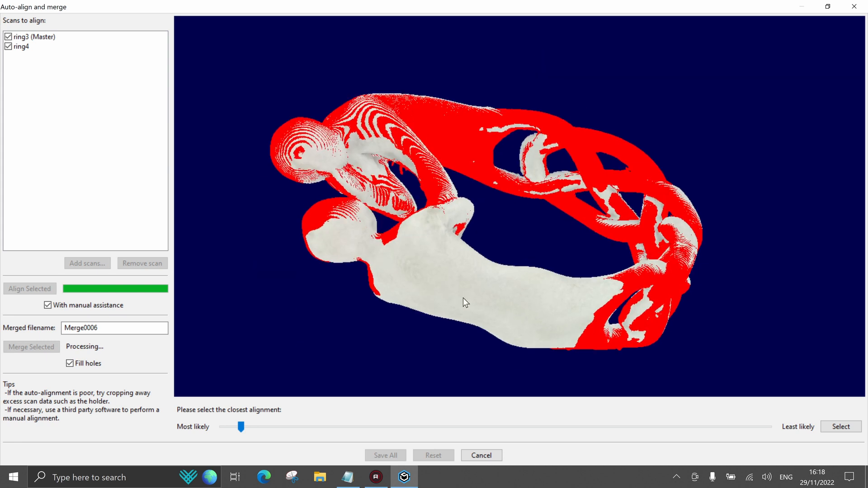
Step: Compare alignments nearer the middle of the likelihood range, then return to the second most likely one and check its overlap
left_click(374, 426)
left_click(391, 427)
left_click(245, 426)
left_click(245, 427)
left_click_drag(348, 330, 438, 316)
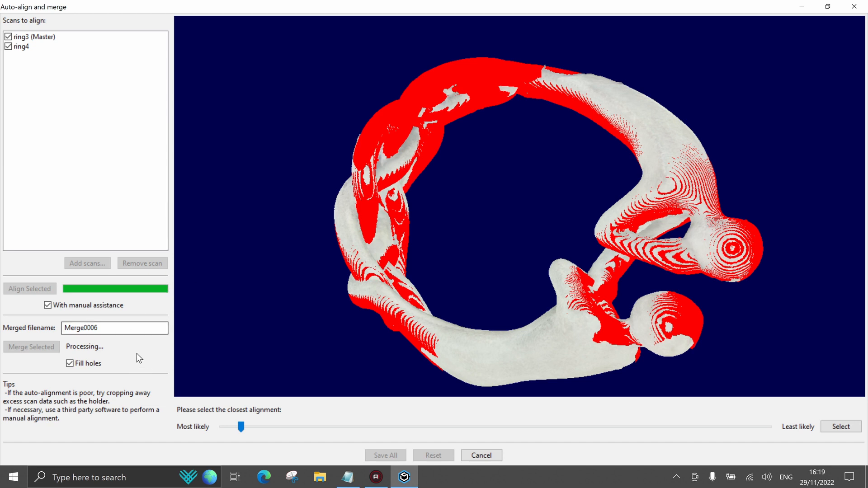
Step: Accept the second most likely alignment of ring3 and ring4, turn off hole filling, and inspect the aligned ring
left_click(835, 426)
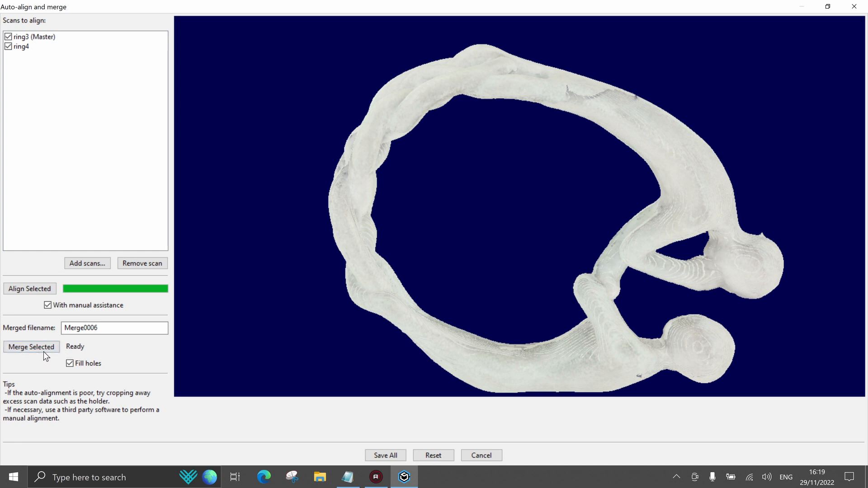
left_click(70, 365)
left_click_drag(441, 278, 456, 225)
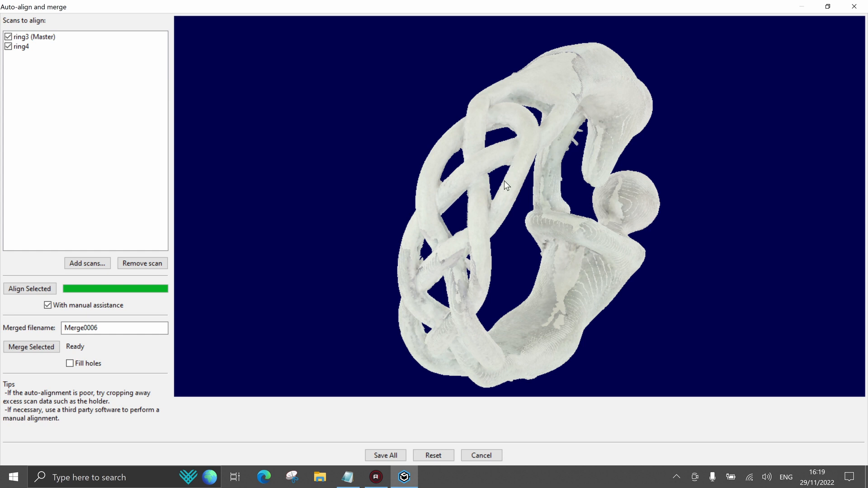
mouse_move(504, 180)
left_mouse_down()
mouse_move(549, 188)
mouse_move(551, 203)
mouse_move(533, 219)
mouse_move(506, 217)
mouse_move(520, 177)
left_mouse_up()
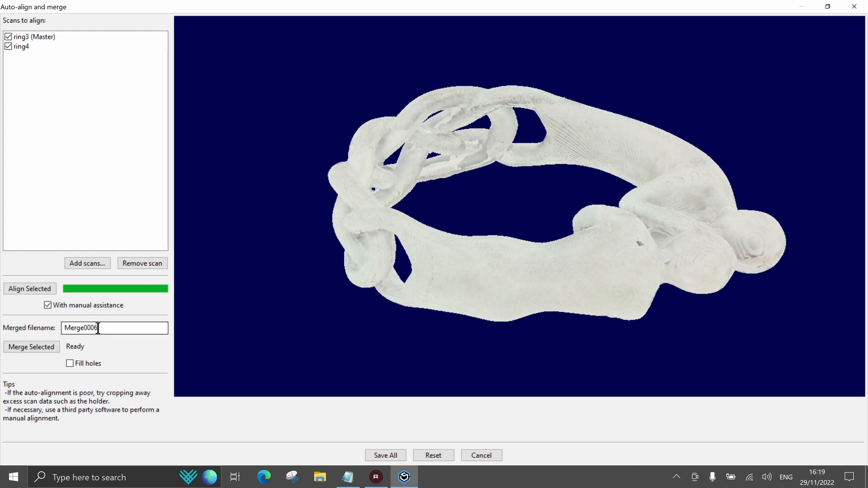
Step: Merge the two aligned scans under the filename FullRing1 and save all the scans
left_click_drag(98, 327, 66, 329)
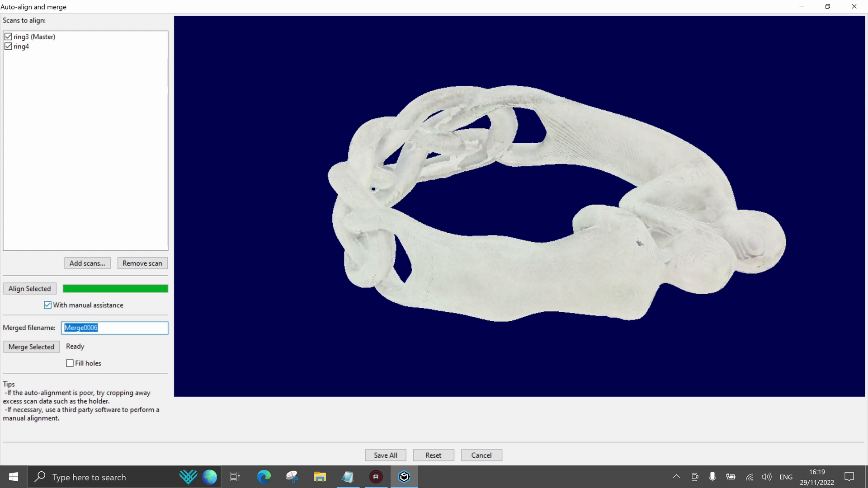
type("FullRing1")
left_click(45, 348)
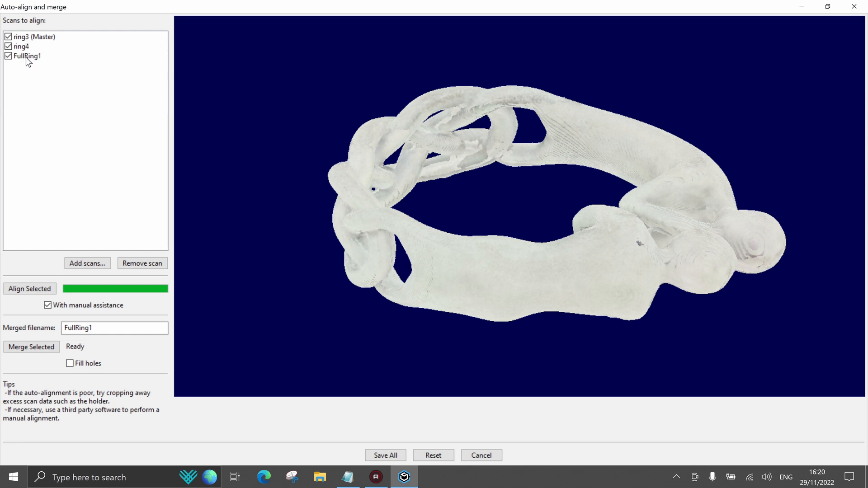
left_click(392, 458)
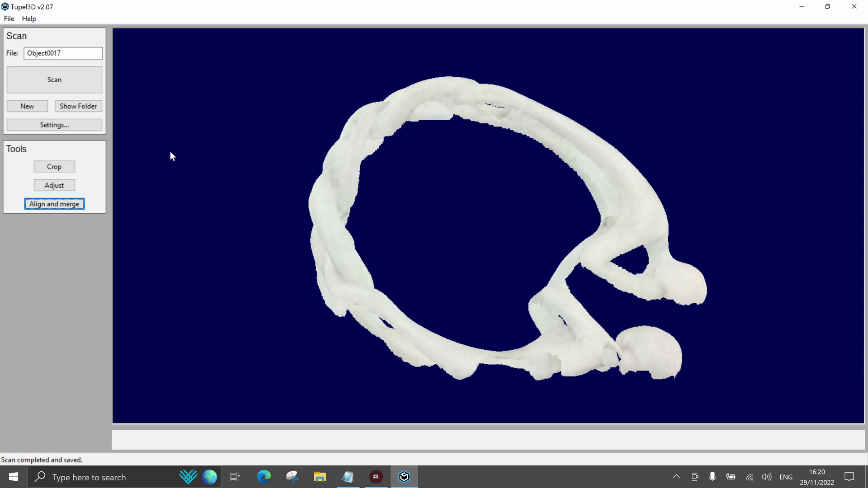
Step: Open the merged FullRing1 PLY file from the Downloads folder and inspect the ring all around
left_click(8, 20)
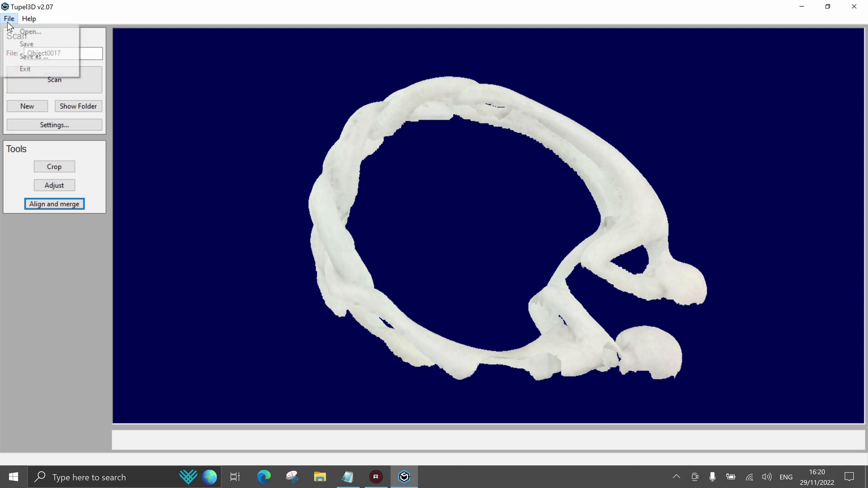
left_click(38, 32)
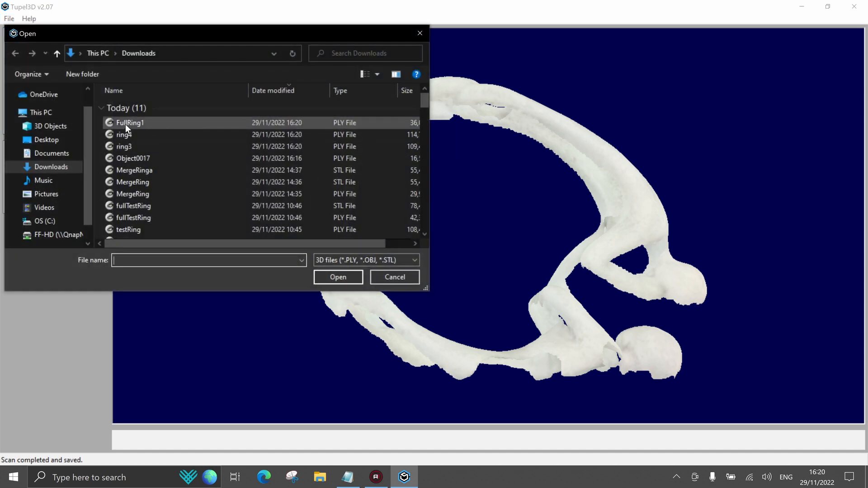
double_click(142, 123)
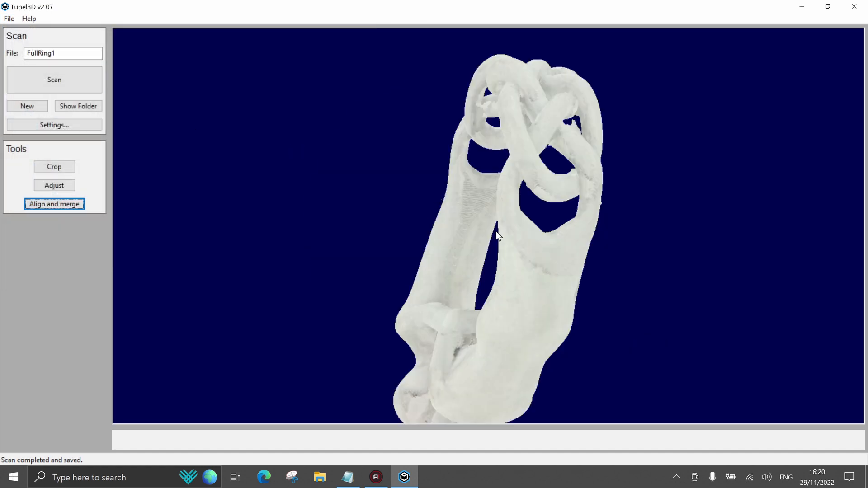
scroll(495, 234, "up", 1)
scroll(495, 244, "down", 3)
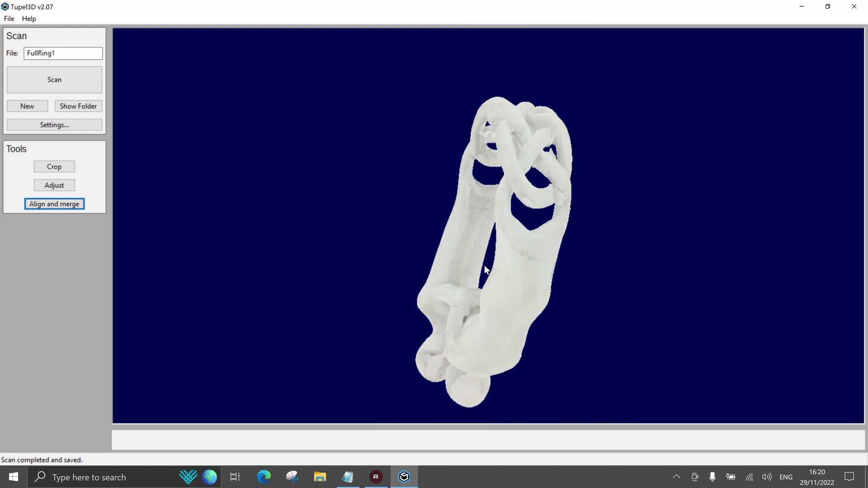
left_click_drag(485, 270, 512, 139)
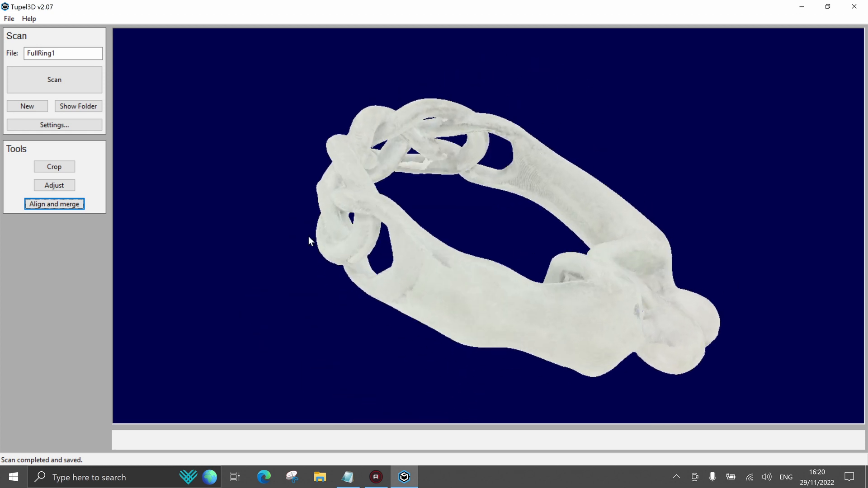
Step: Start adjusting the merged ring and apply hole filling at about a third of the size range
left_click(54, 186)
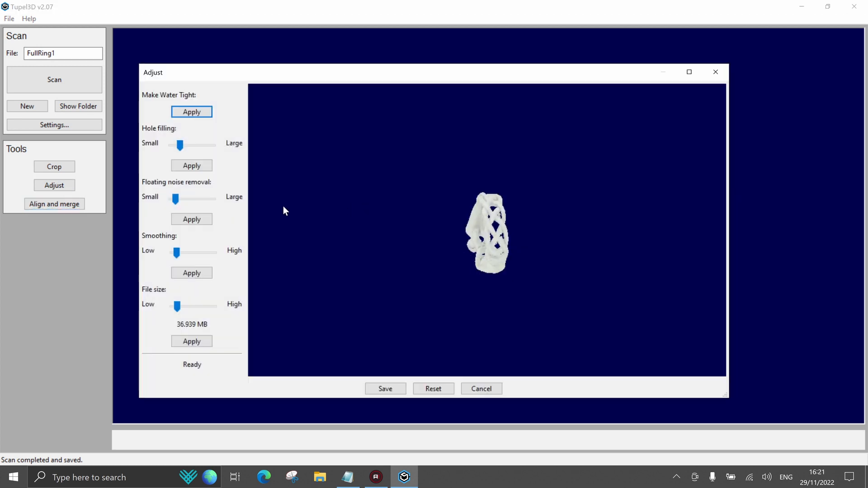
left_click(190, 149)
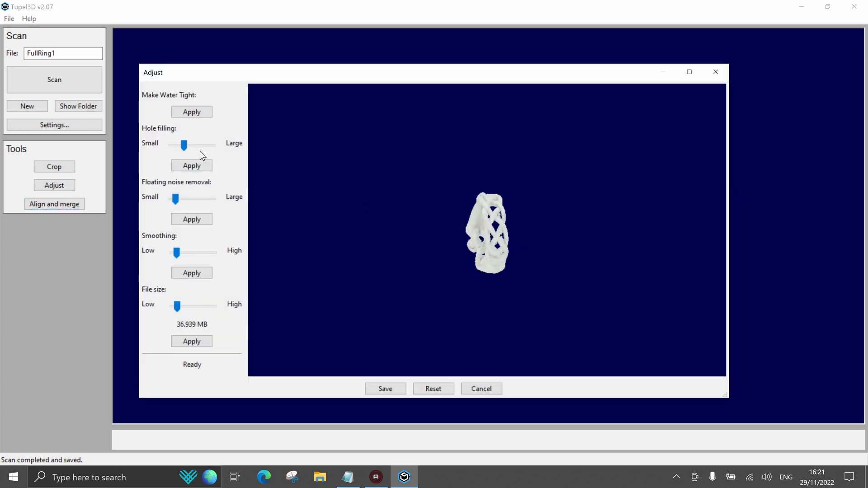
left_click(194, 166)
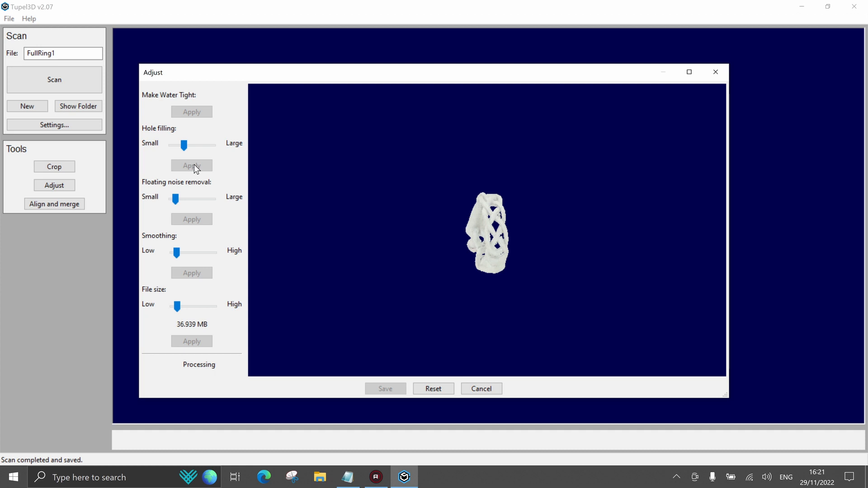
Step: Apply floating noise removal at slightly below the middle of its range and check the cleaned ring
left_click(191, 202)
left_click(197, 219)
left_click_drag(448, 274, 495, 254)
scroll(494, 253, "up", 5)
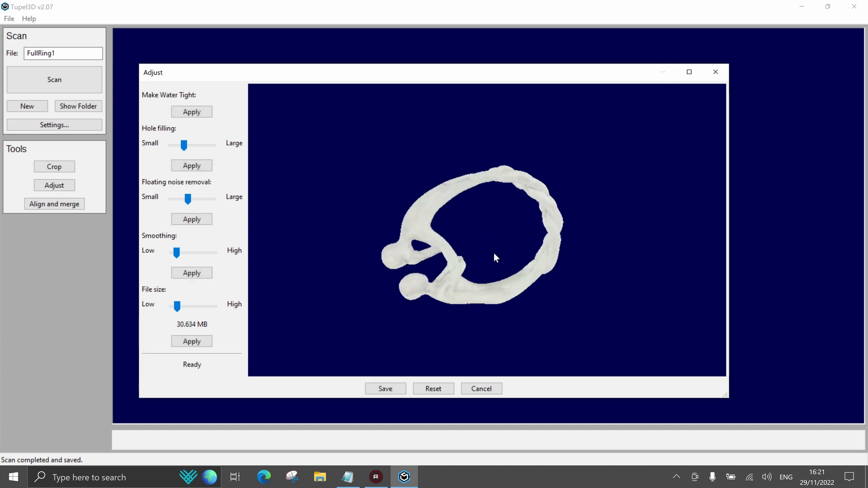
left_click_drag(412, 256, 273, 350)
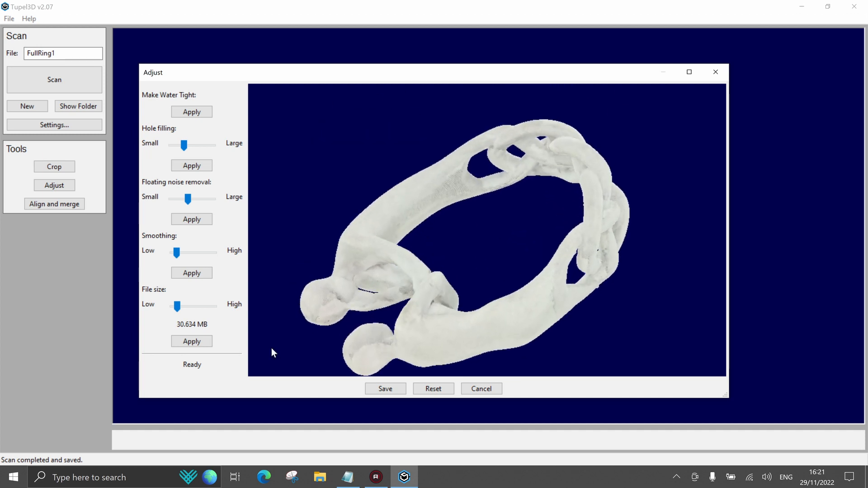
Step: Reduce the ring's file size using a setting about halfway between low and high, and save the adjusted model
left_click(193, 308)
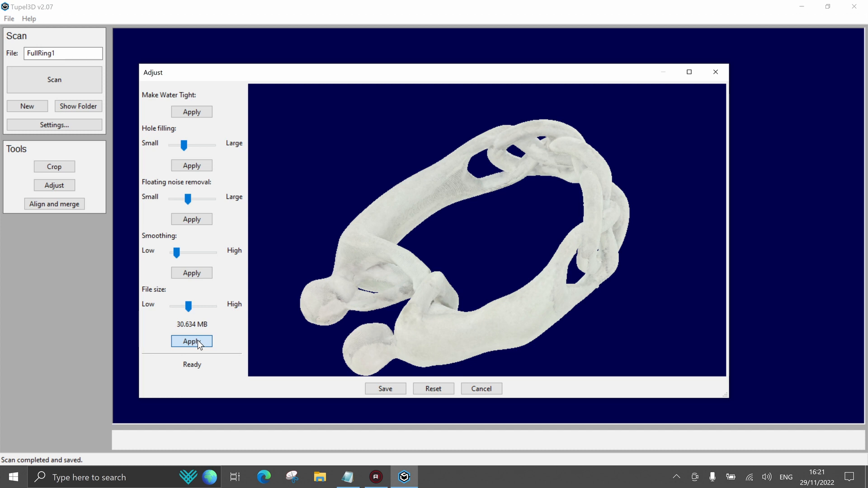
left_click(197, 307)
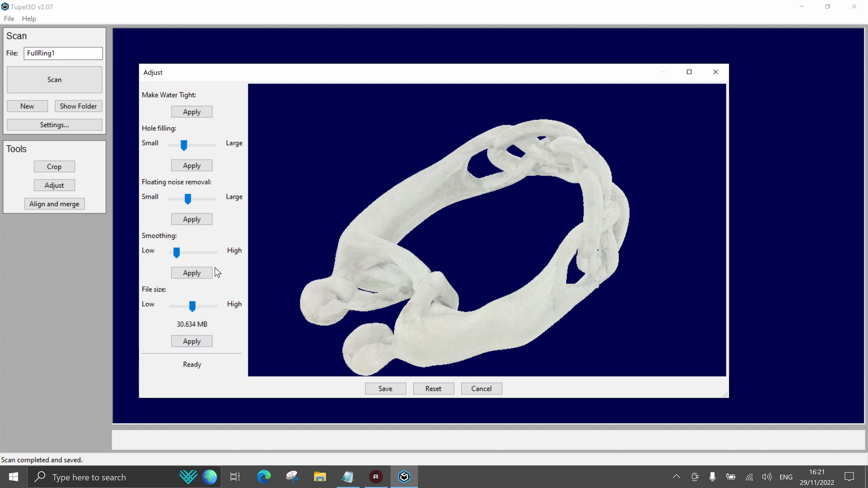
left_click(199, 345)
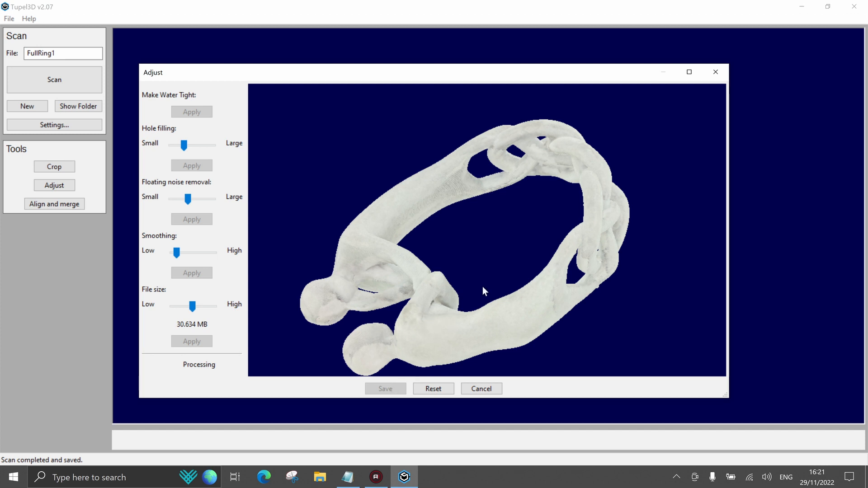
left_click(386, 389)
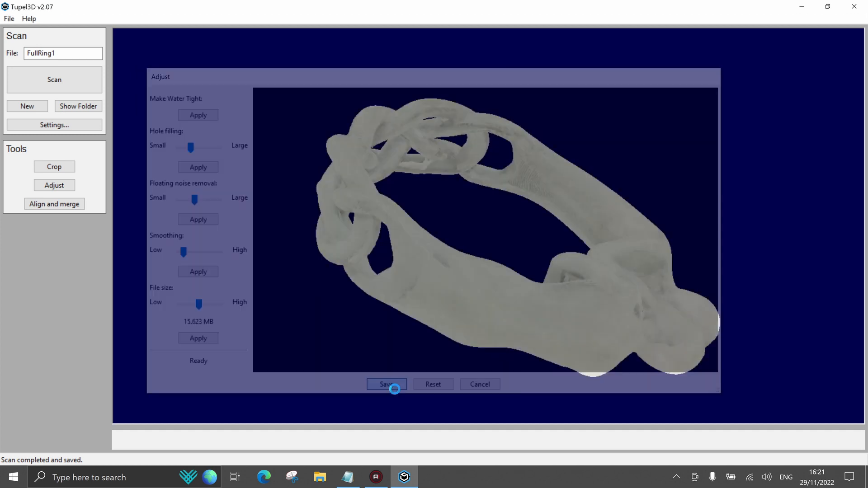
left_click_drag(457, 314, 283, 221)
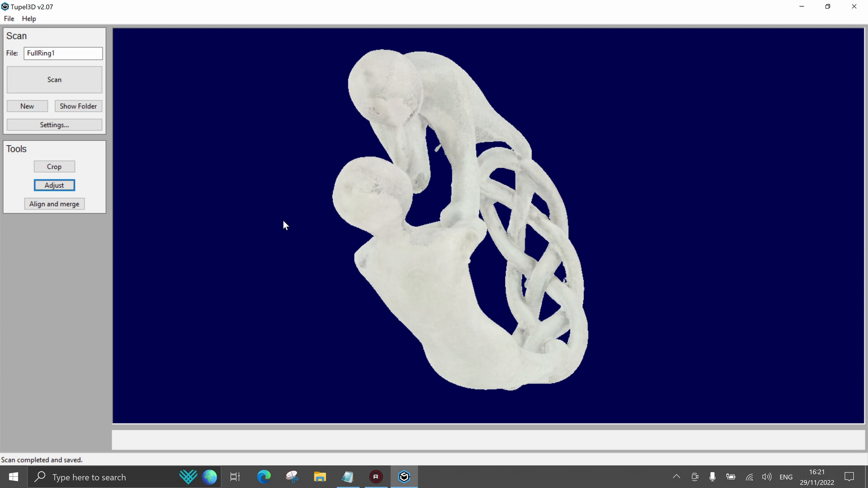
Step: Save a copy of the model as FullRing1 in the STL format without colour in Downloads
left_click(9, 18)
left_click(24, 56)
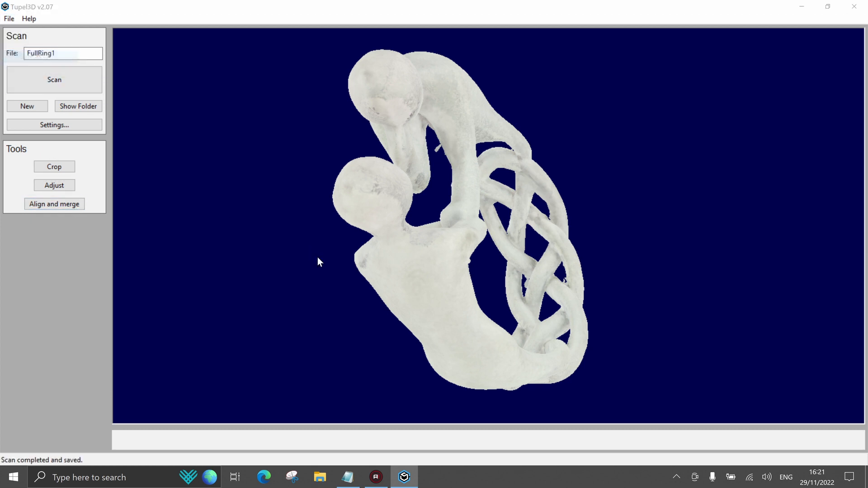
left_click(170, 252)
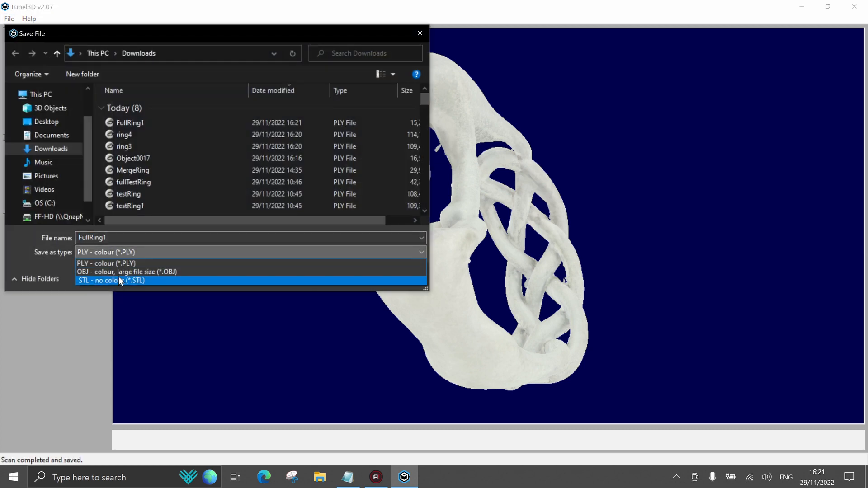
left_click(116, 278)
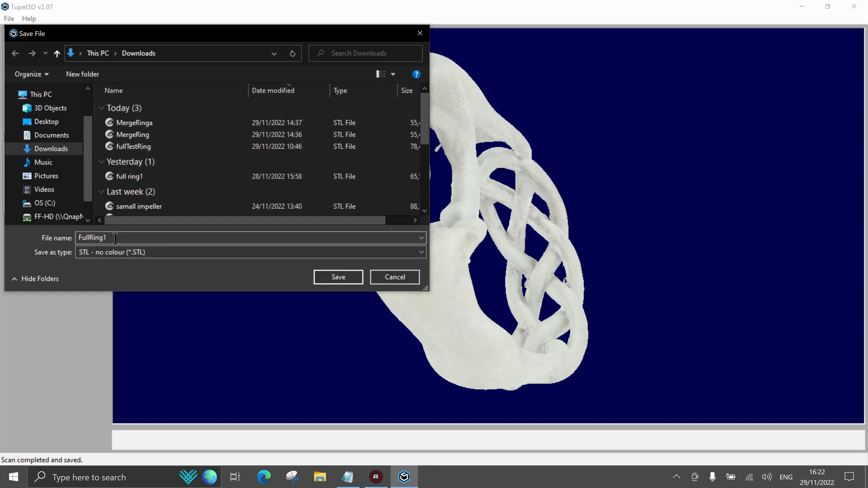
left_click(335, 278)
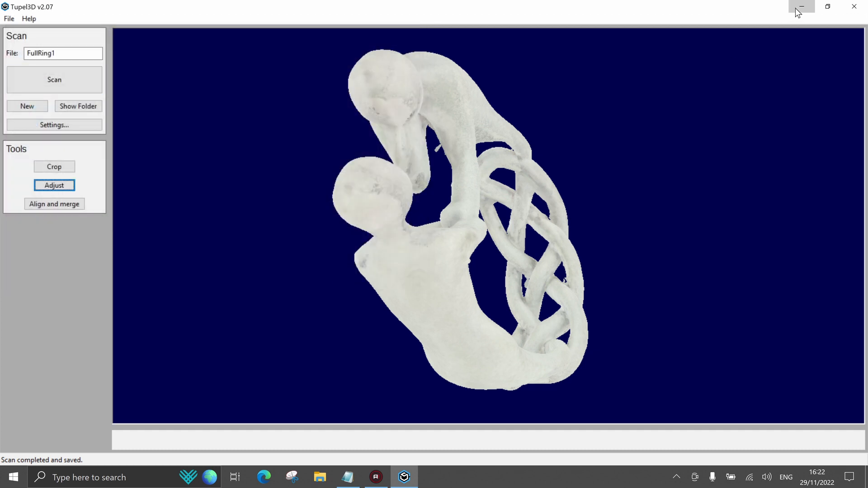
Step: Switch to File Explorer, open the FullRing1 STL file from Downloads in MeshLab with duplicated vertices unified, and dismiss the congratulations message
left_click(318, 480)
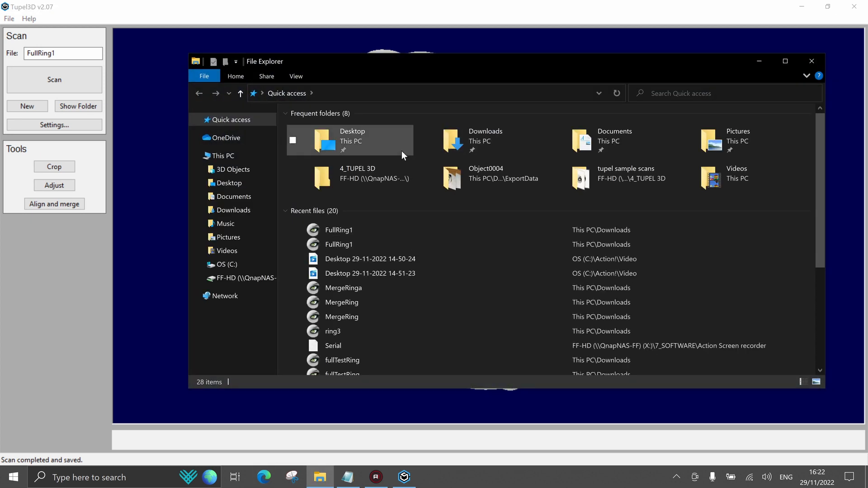
double_click(497, 140)
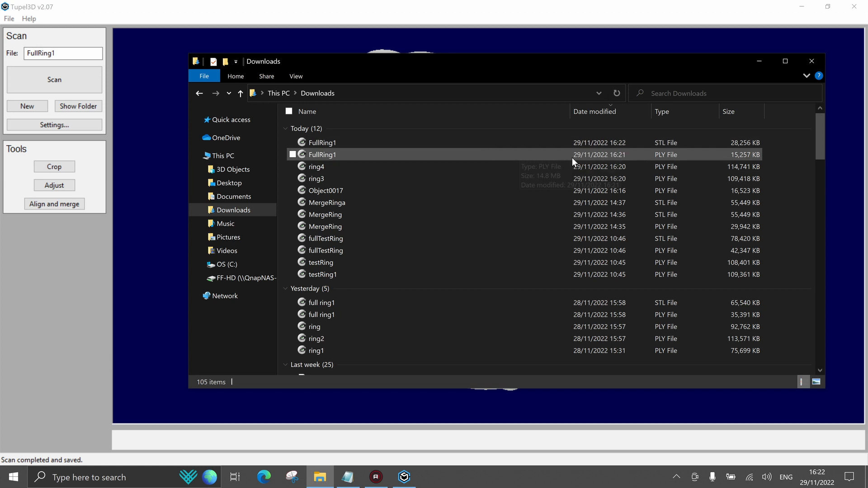
double_click(681, 143)
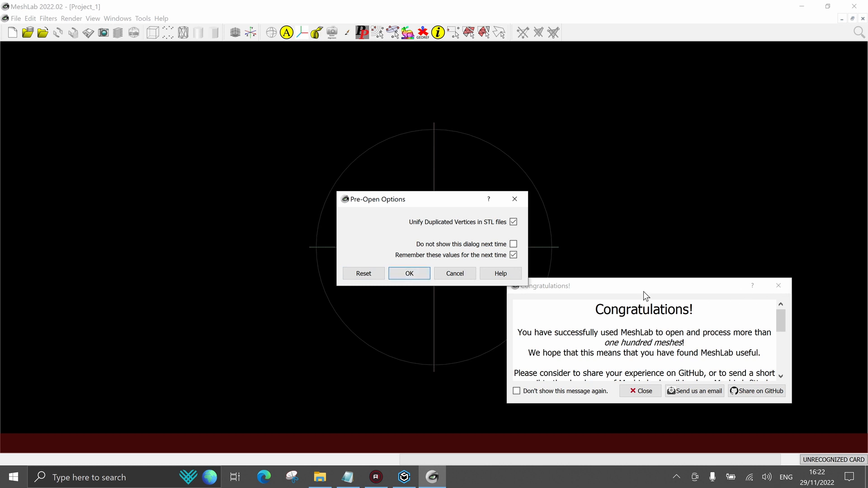
left_click(421, 273)
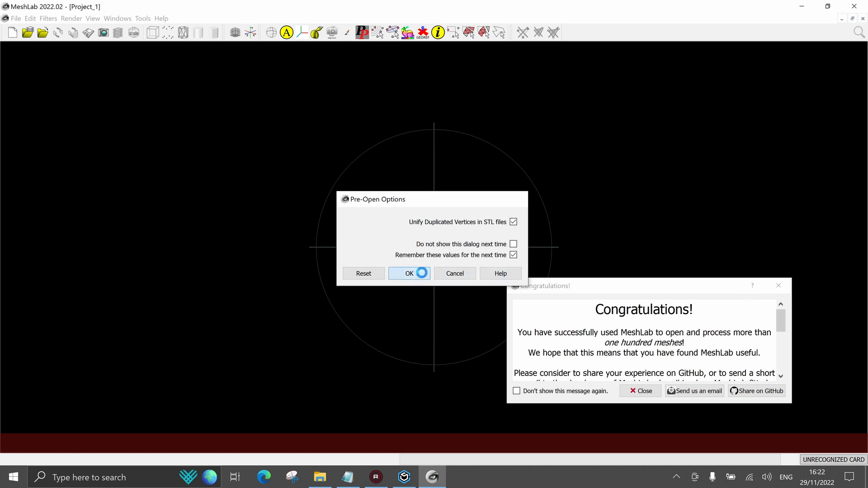
left_click(779, 286)
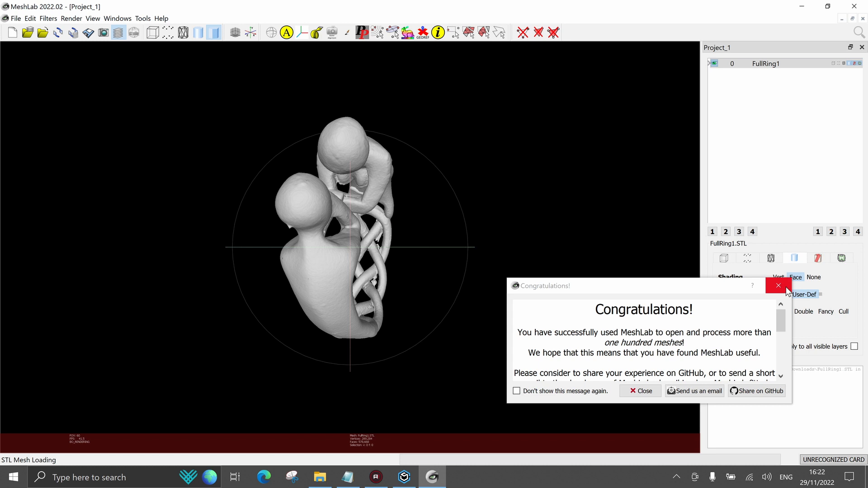
left_click(778, 285)
Step: Examine the surface and shape of the FullRing1 mesh from several angles, including the two figures and the braided band
scroll(365, 224, "up", 5)
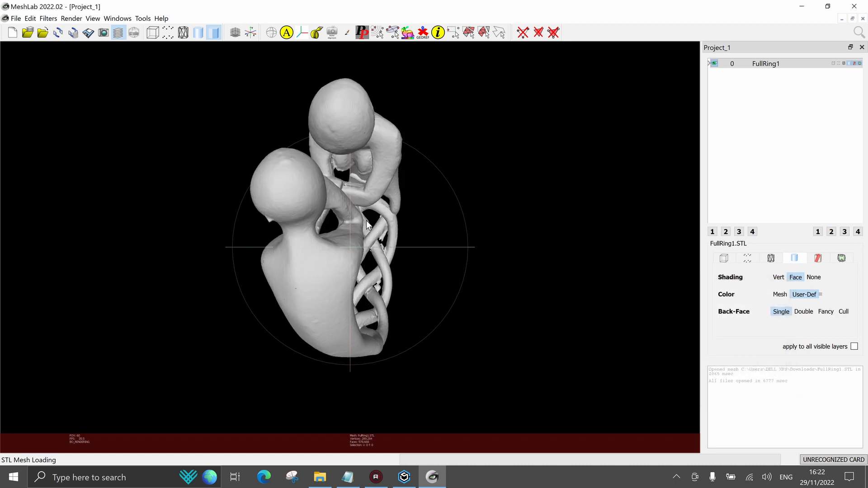
left_click_drag(335, 264, 320, 277)
left_click_drag(296, 329, 319, 203)
scroll(324, 189, "up", 2)
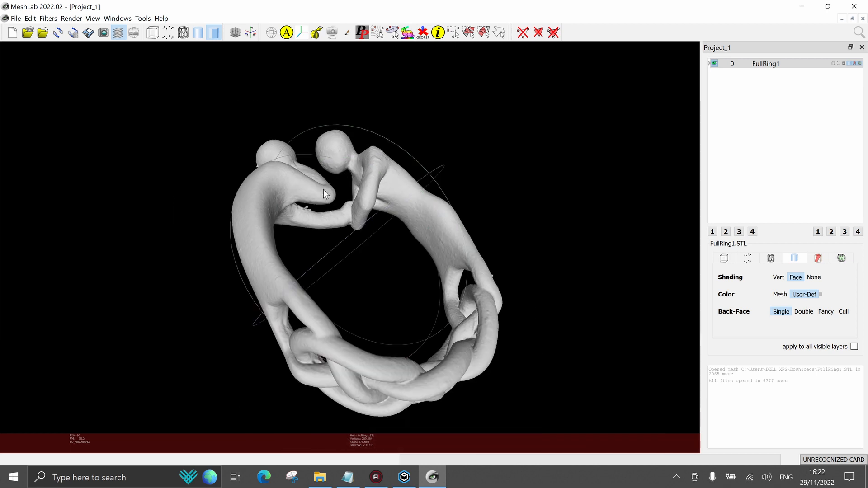
scroll(323, 189, "down", 2)
left_click_drag(344, 172, 269, 268)
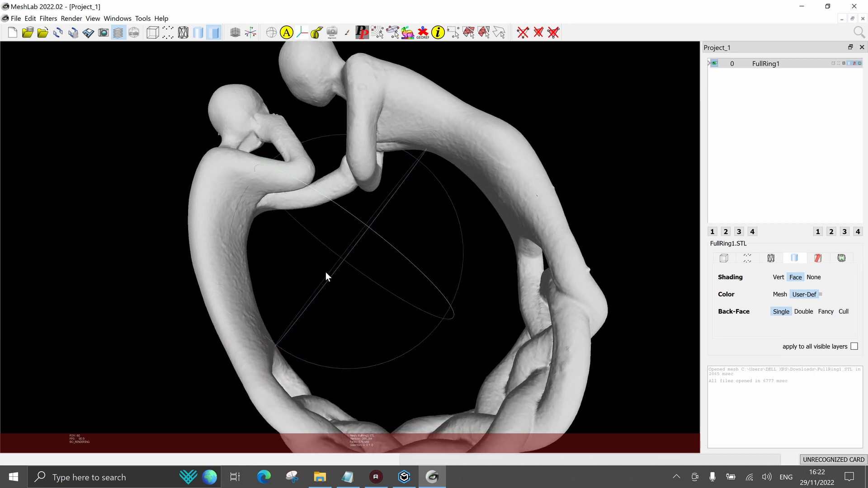